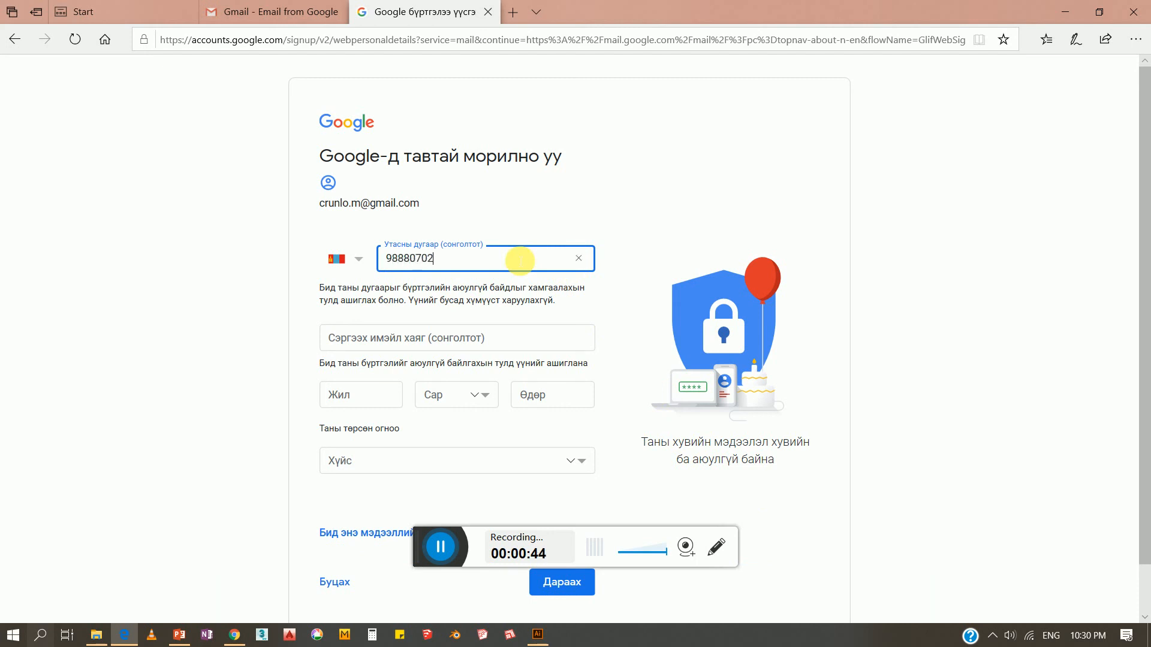
Enter the optional phone number and recovery email, then continue to the phone verification page
{"action": "left_click", "coordinate": [506, 336]}
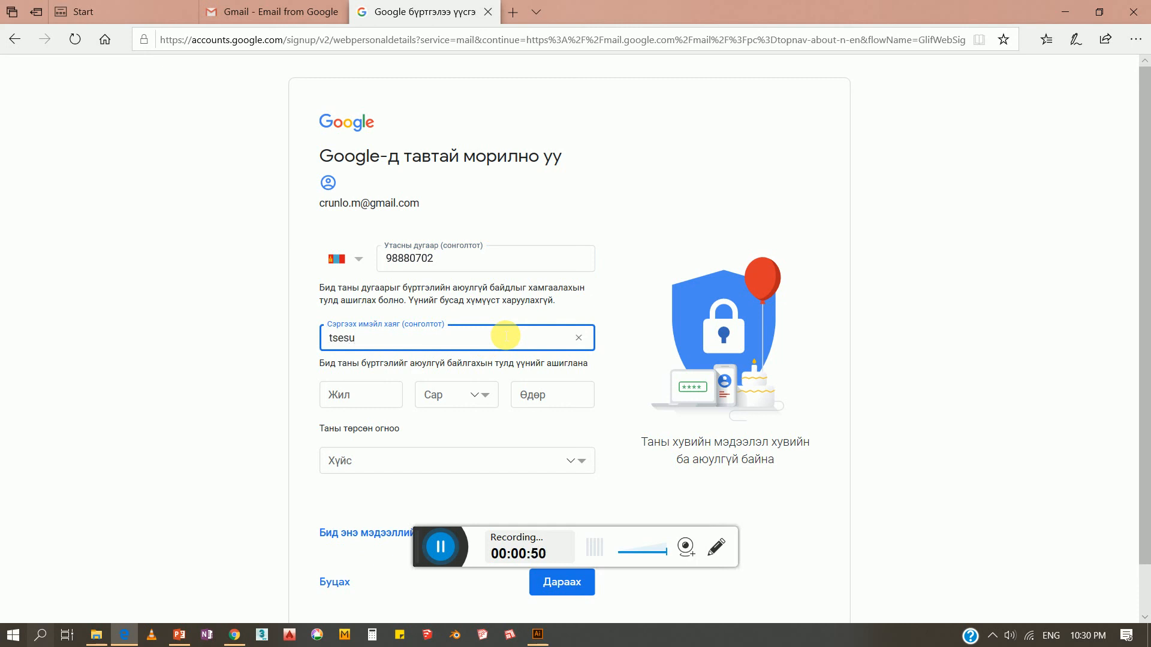
{"action": "left_click", "coordinate": [441, 543]}
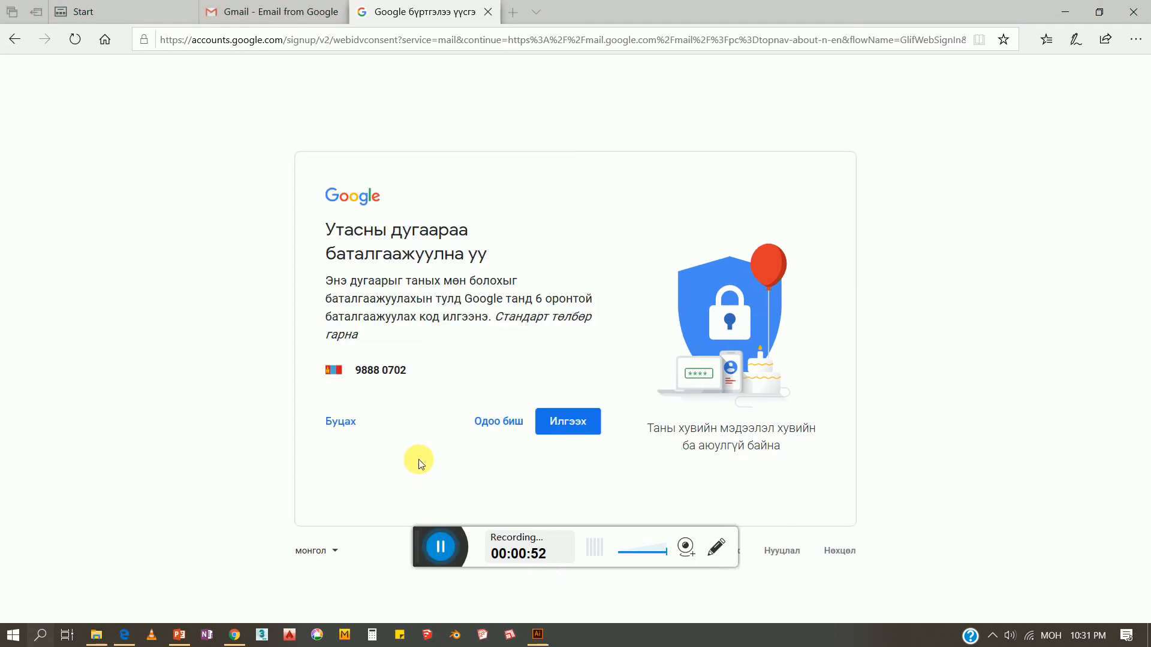
Text a verification code to the phone, enter and confirm it, then agree to use the number across Google
{"action": "left_click", "coordinate": [572, 429]}
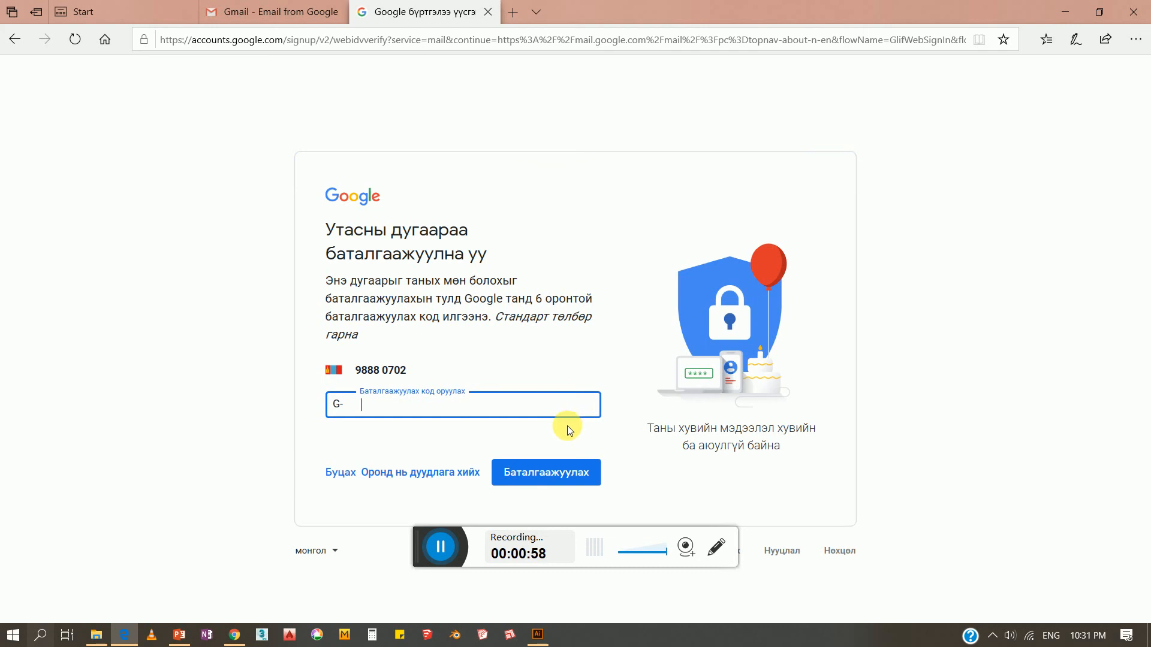
{"action": "left_click", "coordinate": [441, 551]}
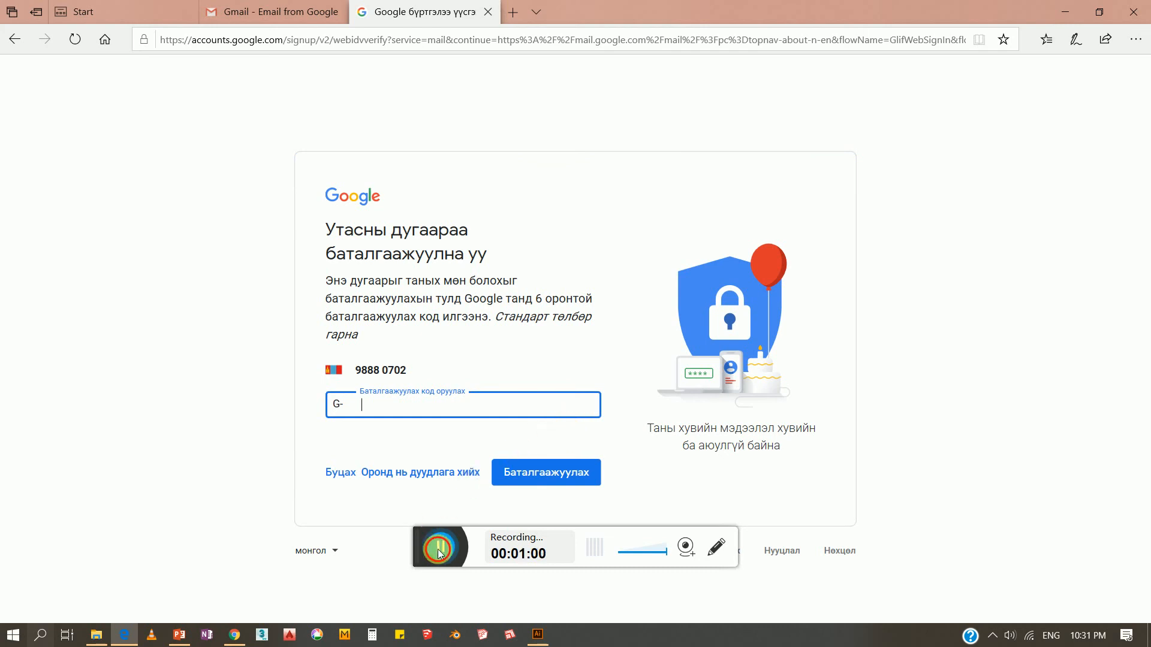
{"action": "left_click", "coordinate": [420, 416]}
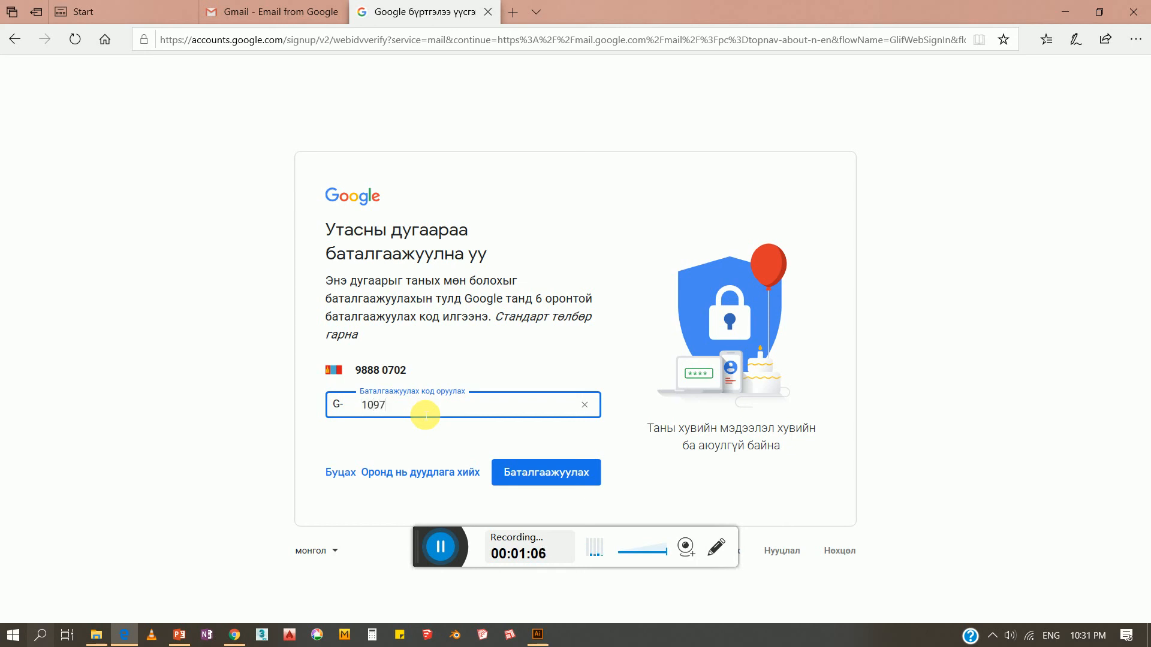
{"action": "left_click", "coordinate": [515, 472]}
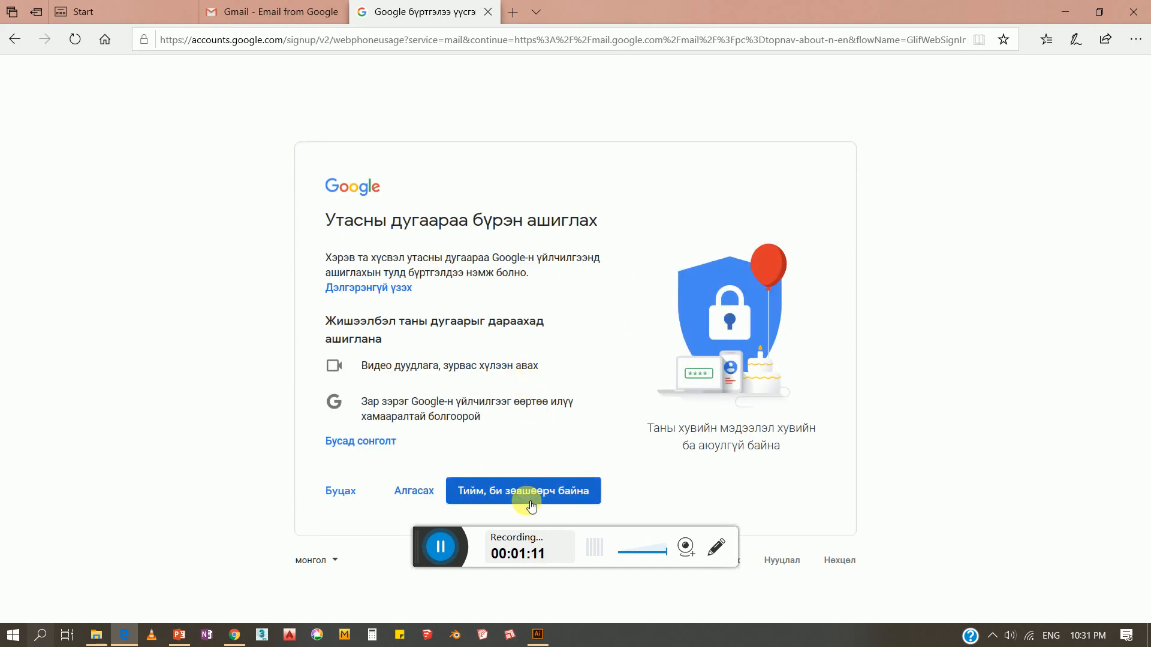
{"action": "left_click", "coordinate": [537, 492]}
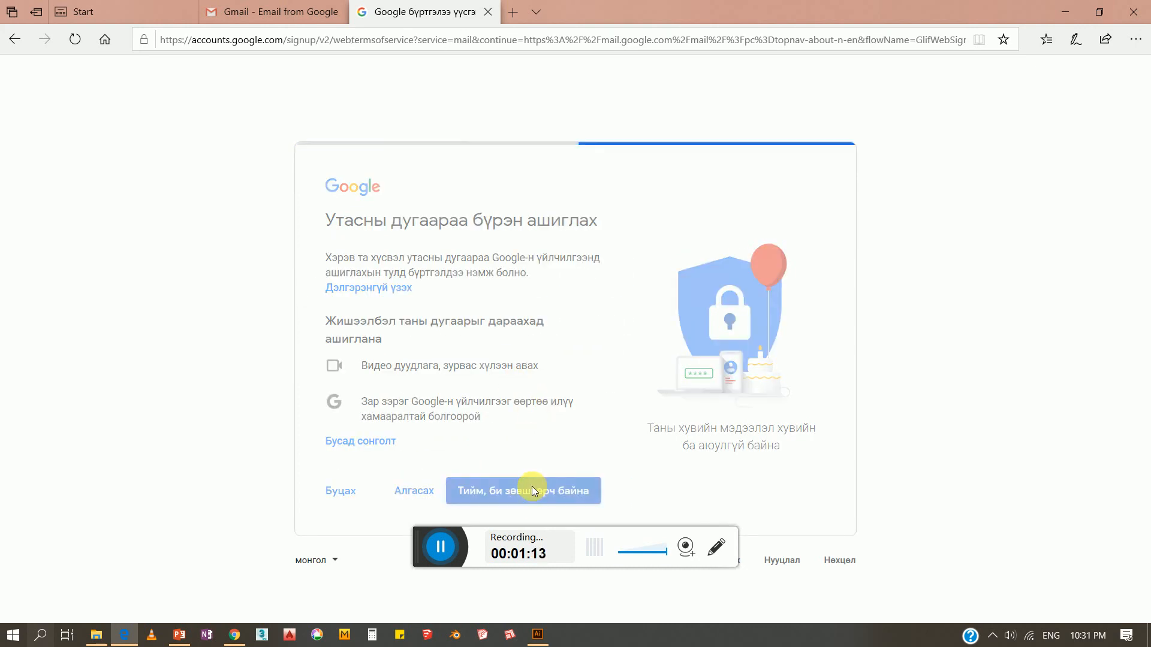
Scroll to the end of the Нууцлал болон Нөхцөл text and accept it with Зөвшөөрнө
{"action": "scroll", "coordinate": [539, 408], "scroll_direction": "down", "scroll_amount": 15}
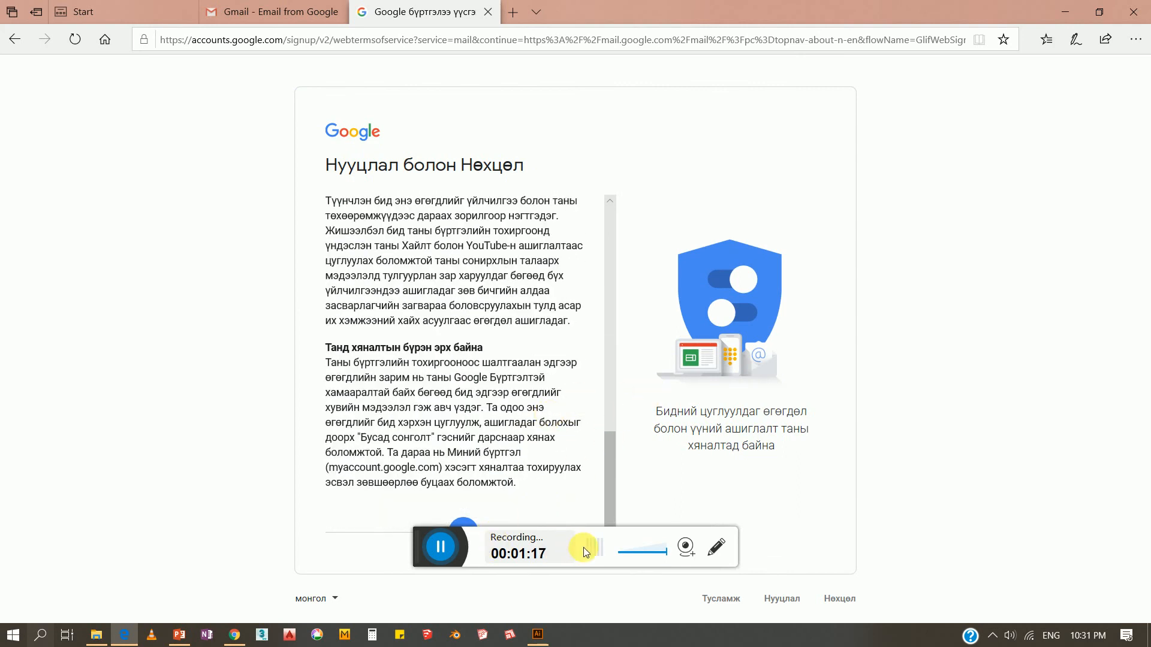
{"action": "left_click_drag", "start_coordinate": [423, 550], "coordinate": [24, 540]}
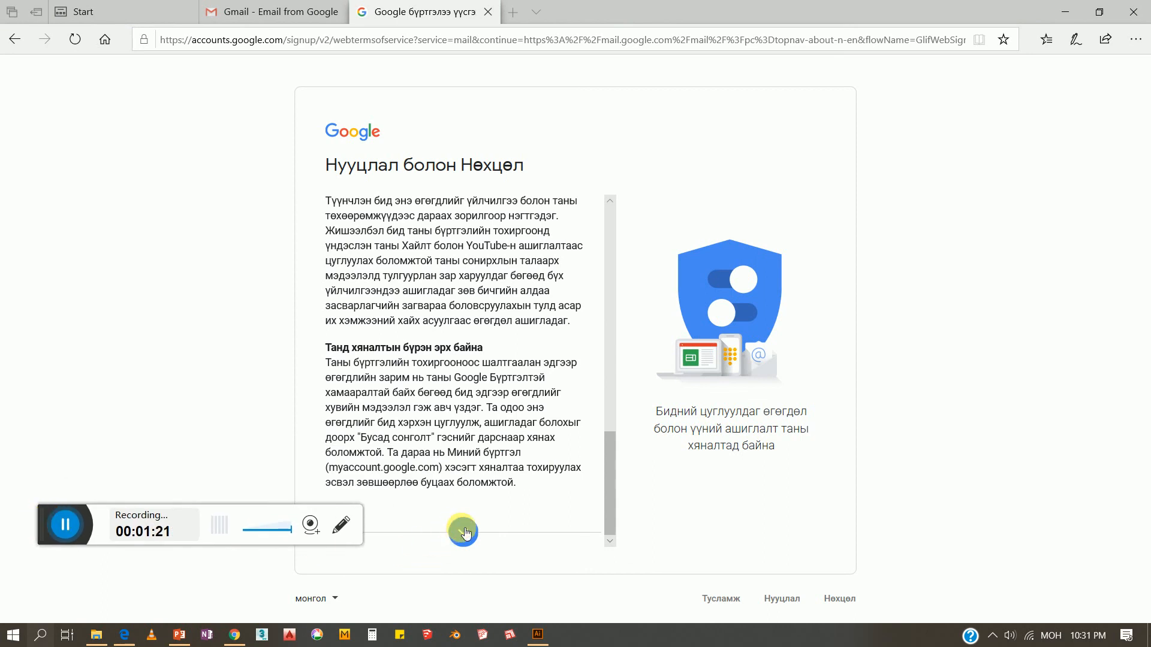
{"action": "left_click", "coordinate": [462, 528]}
{"action": "left_click", "coordinate": [582, 525]}
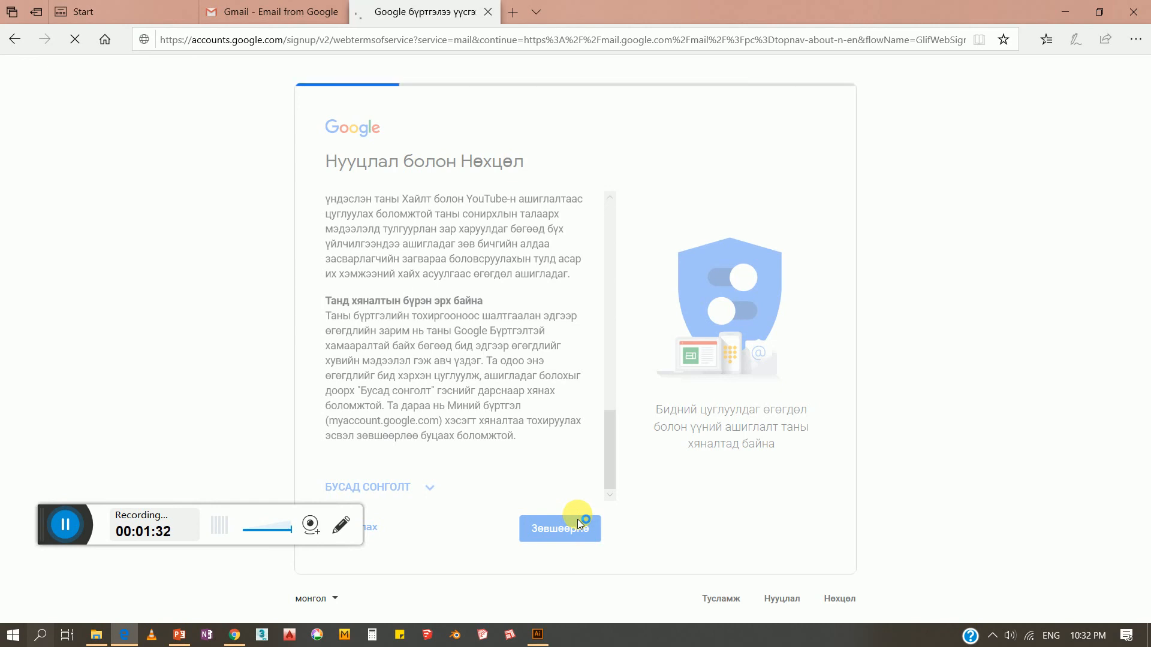
{"action": "left_click", "coordinate": [76, 529]}
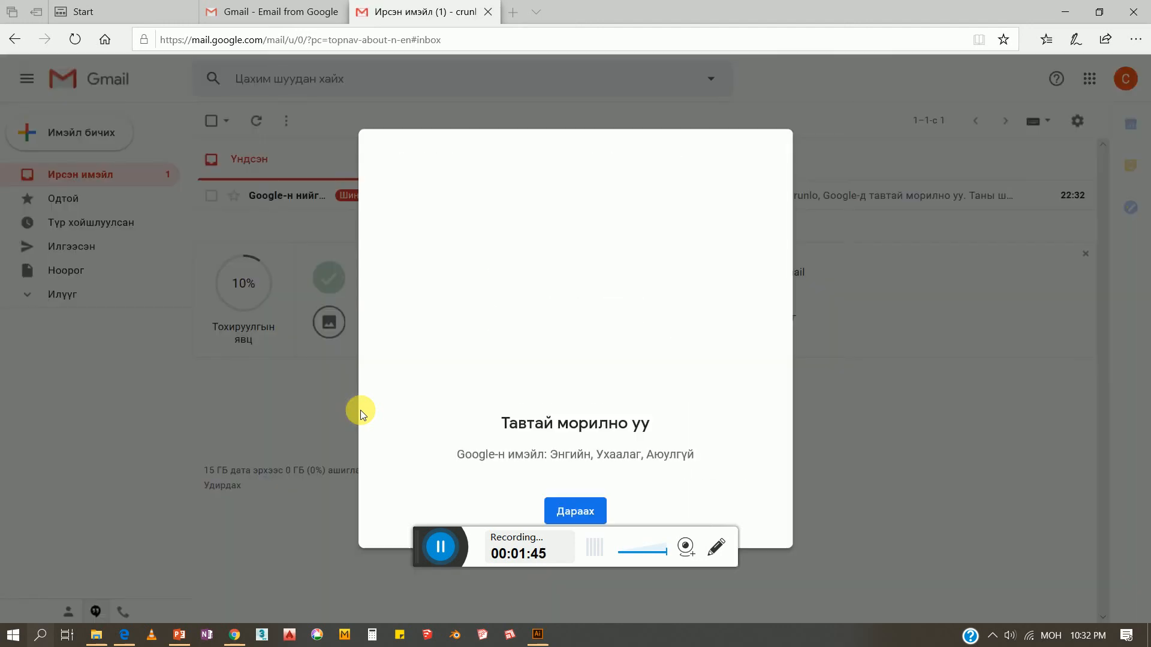
Finish Gmail's welcome setup with the default view, read Google's welcome email, then go to the Start tab
{"action": "left_click", "coordinate": [570, 509]}
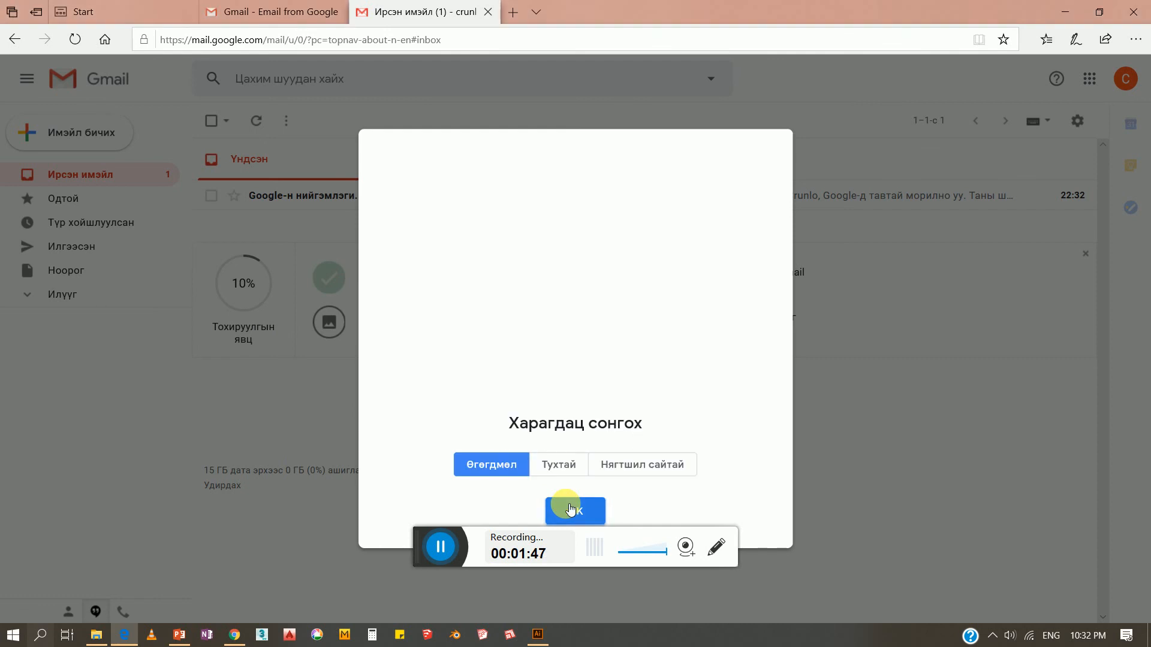
{"action": "left_click", "coordinate": [569, 509]}
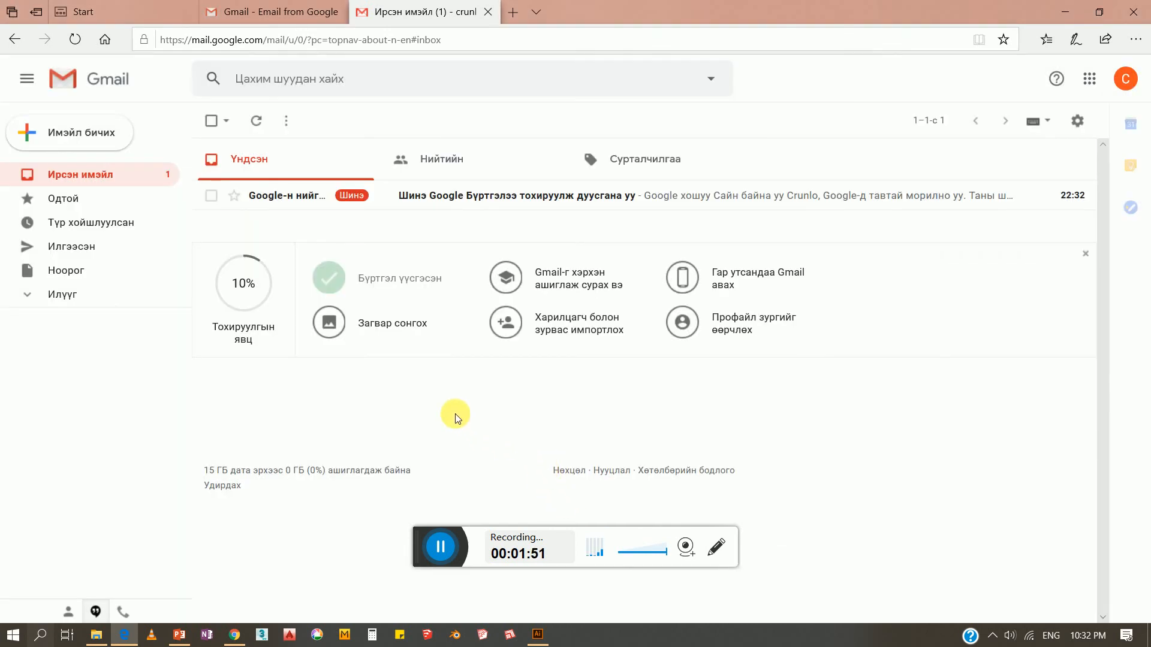
{"action": "left_click", "coordinate": [415, 195]}
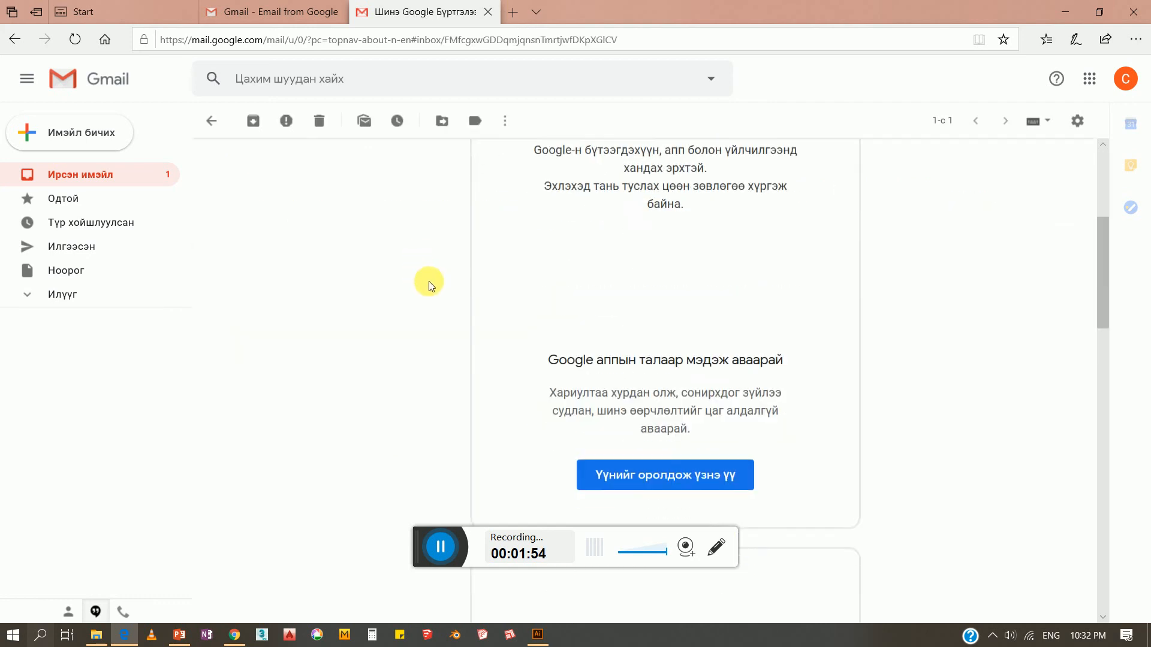
{"action": "left_click", "coordinate": [153, 10]}
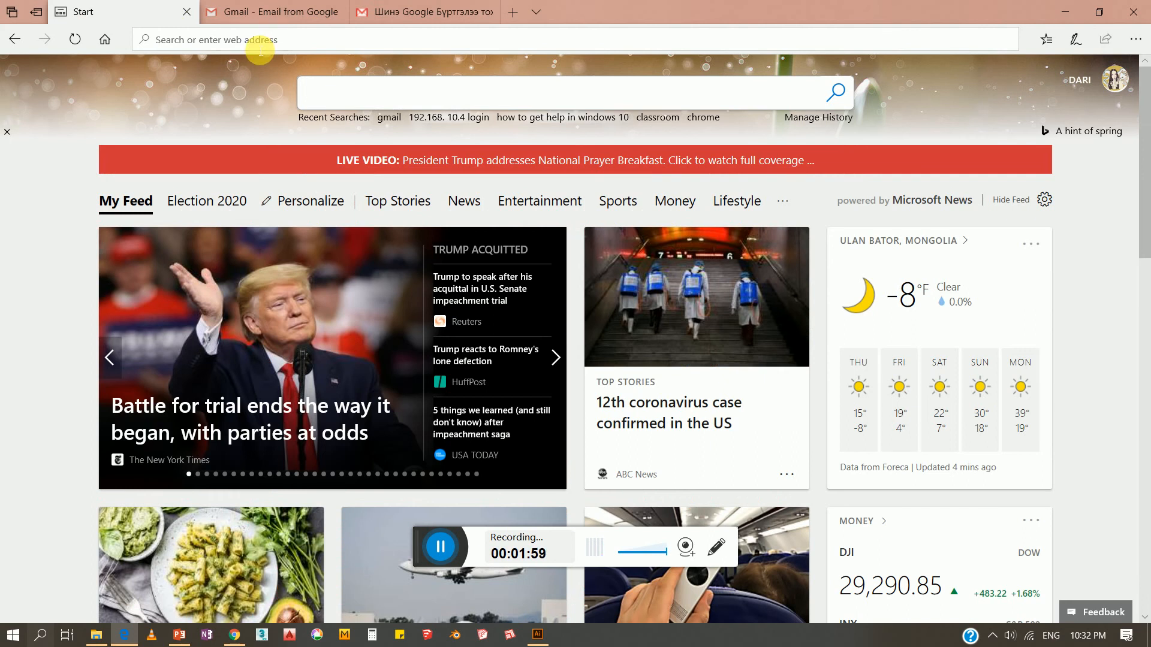
Go to autodesk.com, dismiss the country suggestion, and choose Sign In from the account menu
{"action": "left_click", "coordinate": [260, 48]}
{"action": "type", "text": "autodesk.com/"}
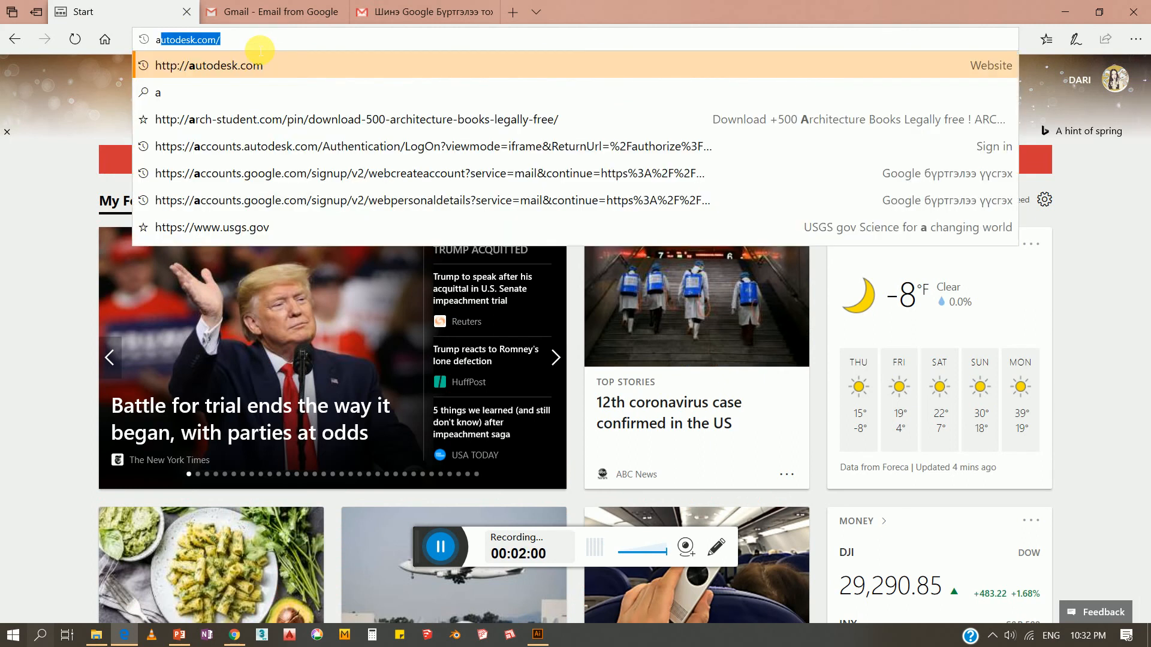
{"action": "key", "text": "Return"}
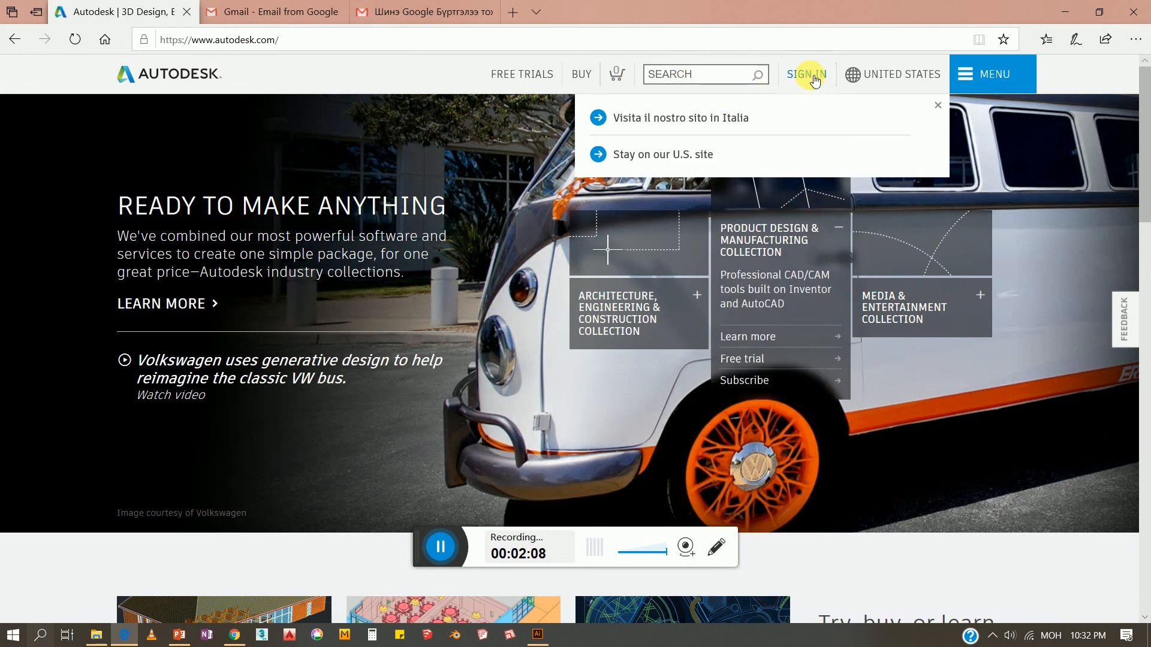
{"action": "left_click", "coordinate": [938, 106]}
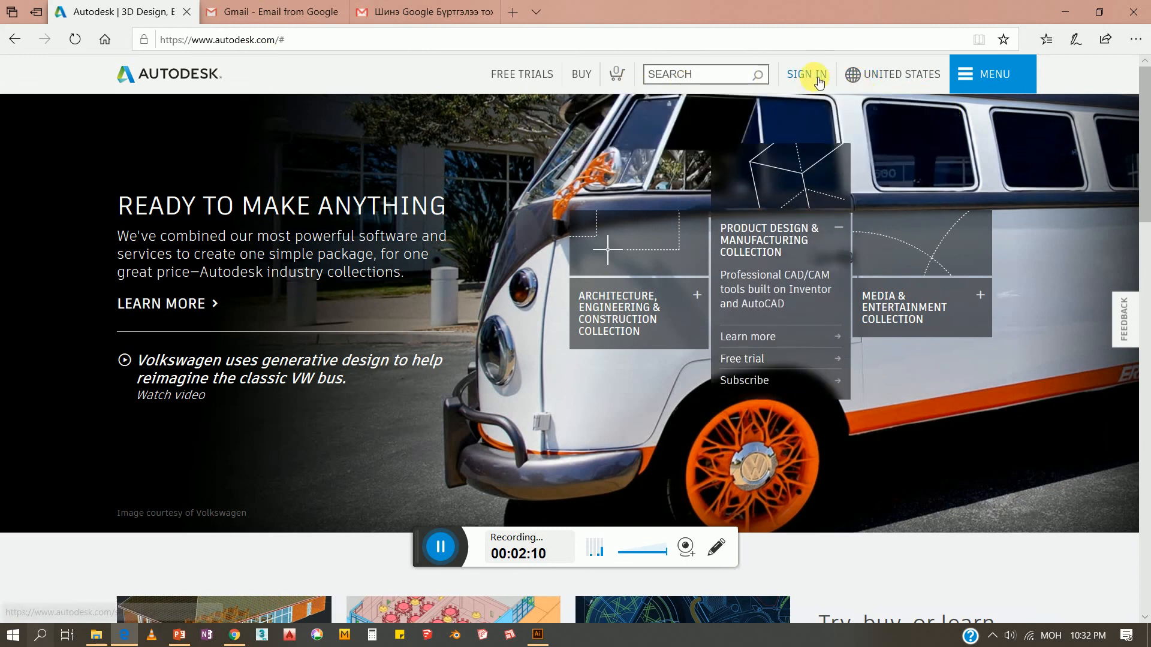
{"action": "left_click", "coordinate": [812, 77]}
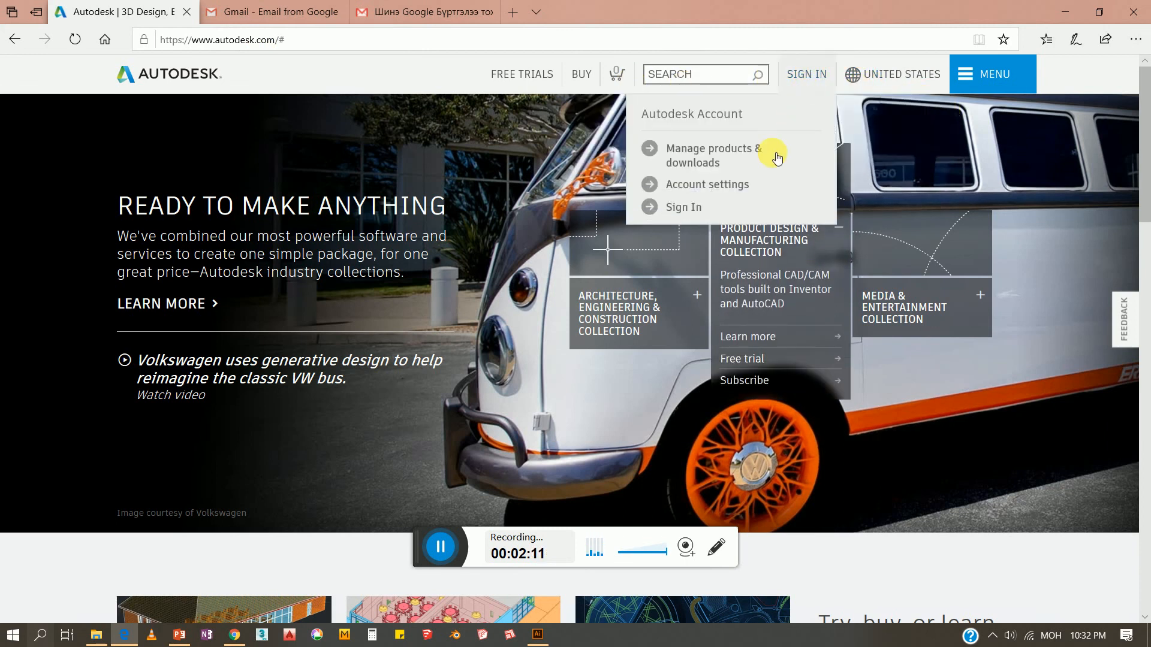
{"action": "left_click", "coordinate": [676, 213]}
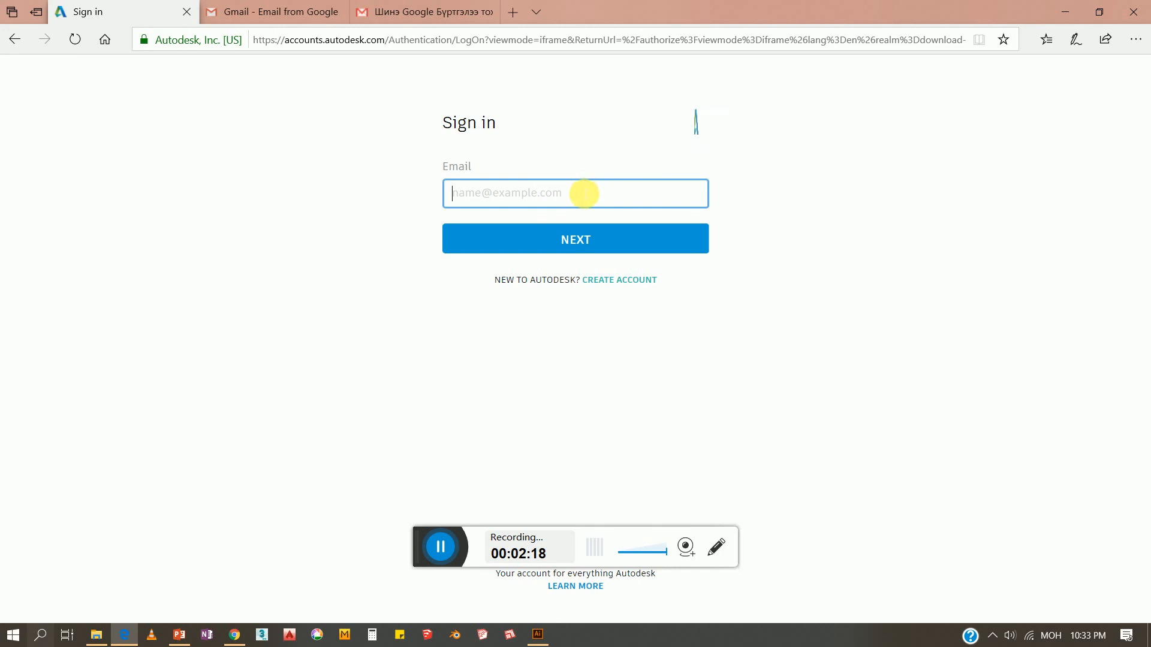
Create an Autodesk account with name, Gmail address and password, accept the Terms of Use, and finish with DONE
{"action": "left_click", "coordinate": [636, 283]}
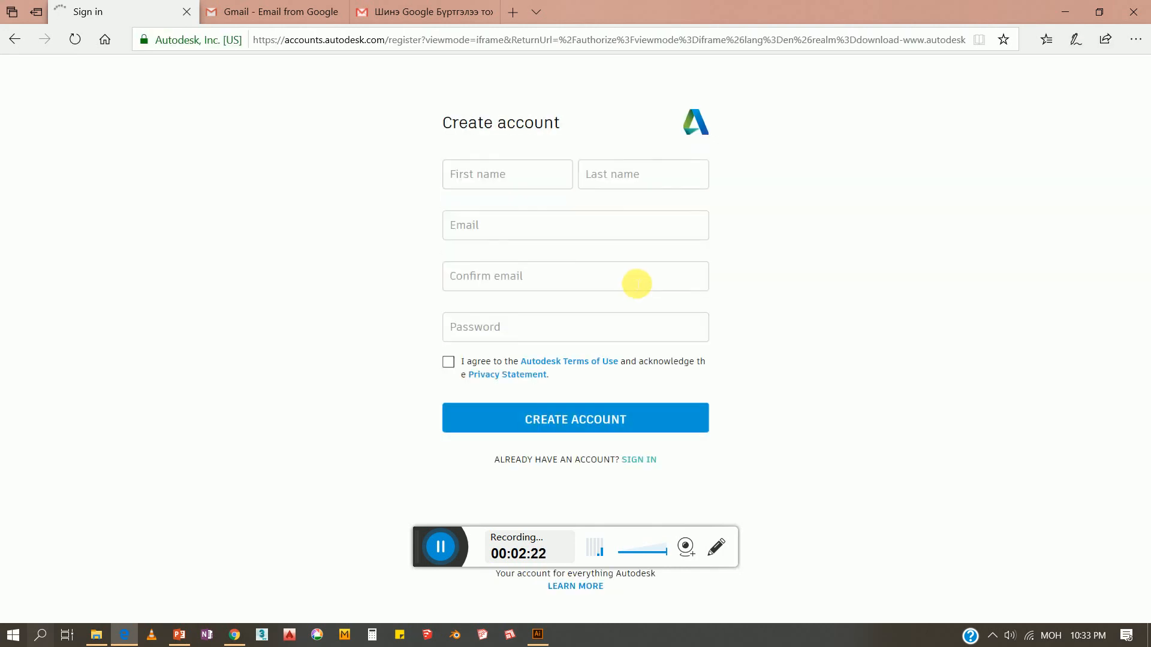
{"action": "left_click", "coordinate": [516, 174]}
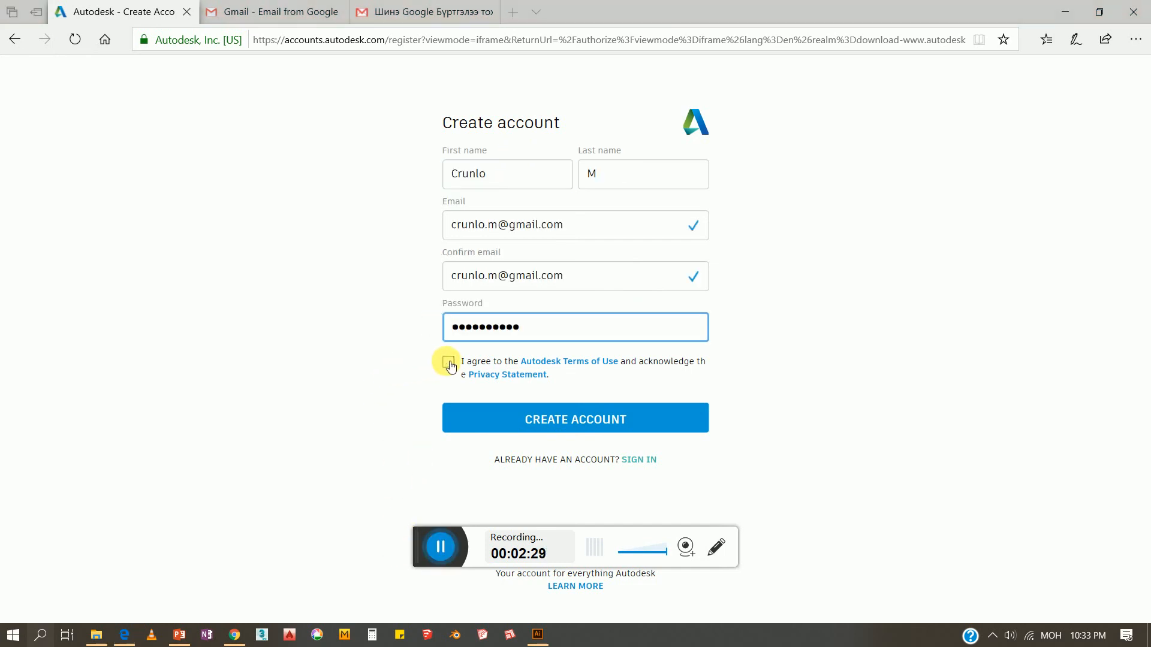
{"action": "left_click", "coordinate": [449, 363]}
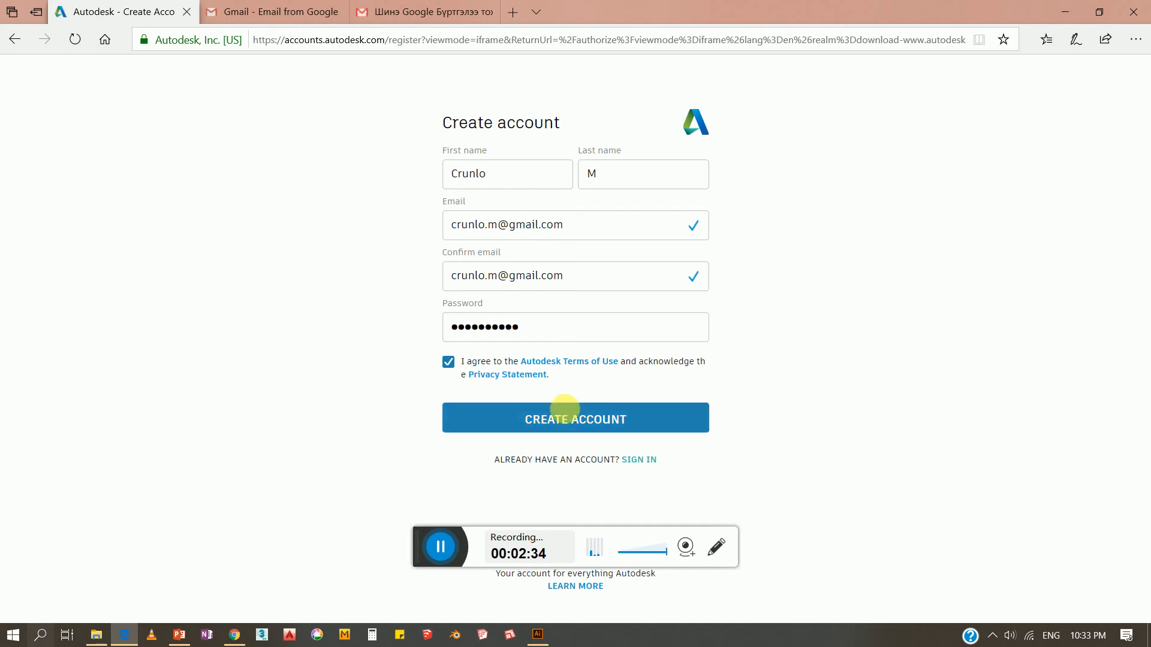
{"action": "left_click", "coordinate": [582, 410]}
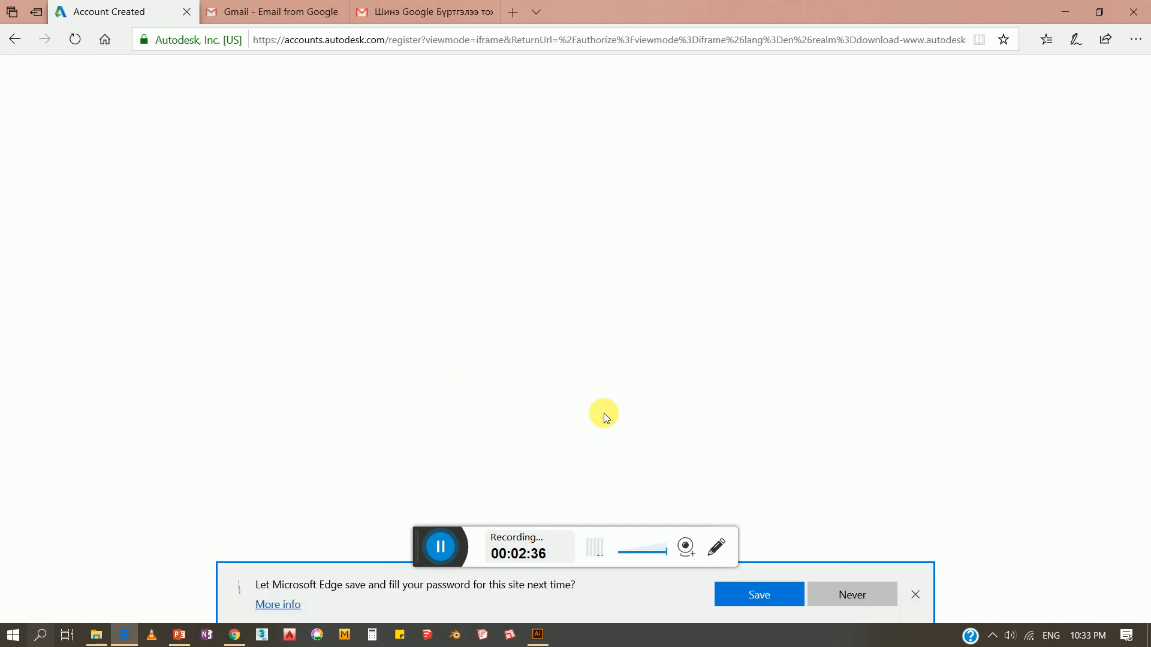
{"action": "left_click", "coordinate": [851, 593]}
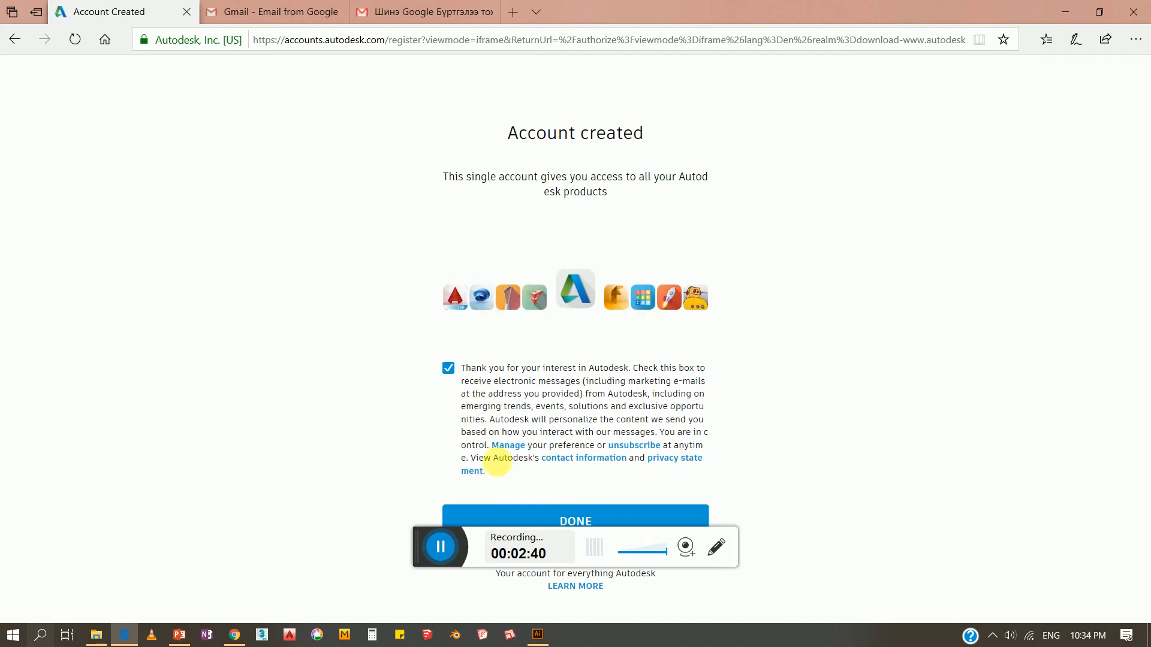
{"action": "left_click_drag", "start_coordinate": [414, 548], "coordinate": [740, 363]}
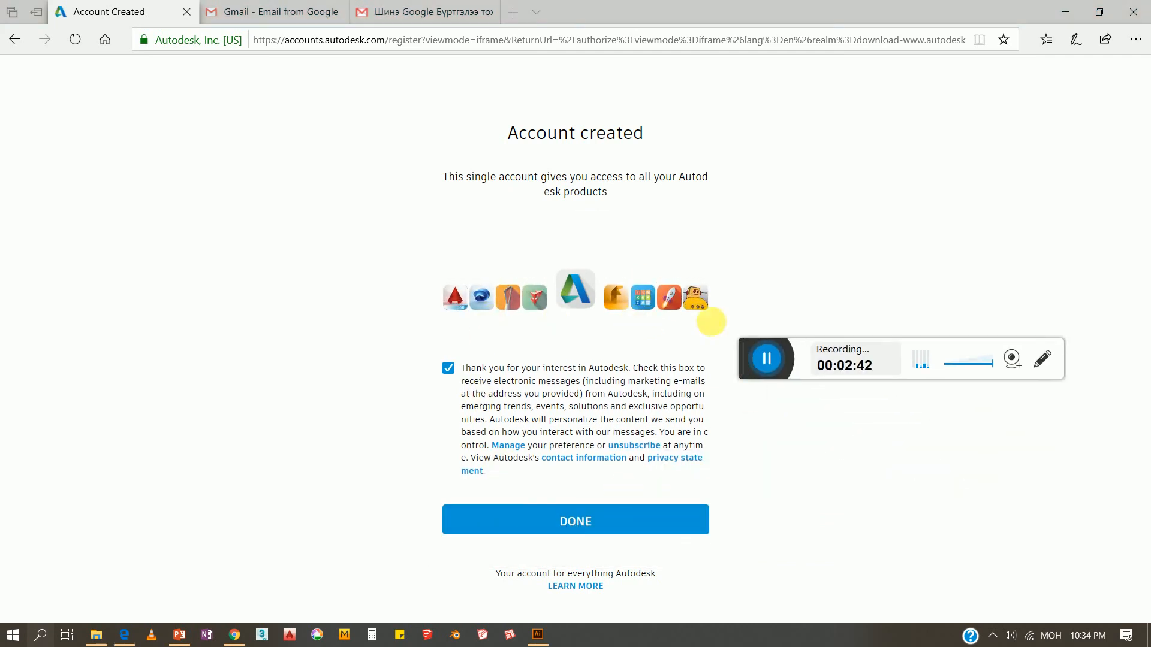
{"action": "left_click", "coordinate": [581, 520]}
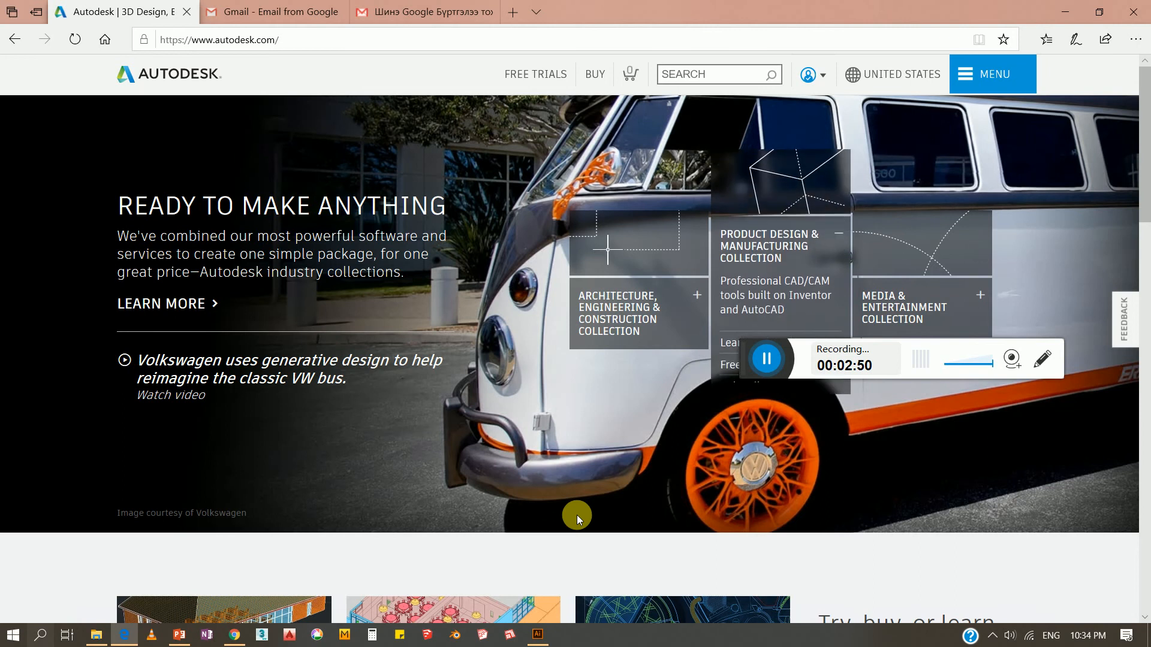
{"action": "left_click", "coordinate": [827, 77]}
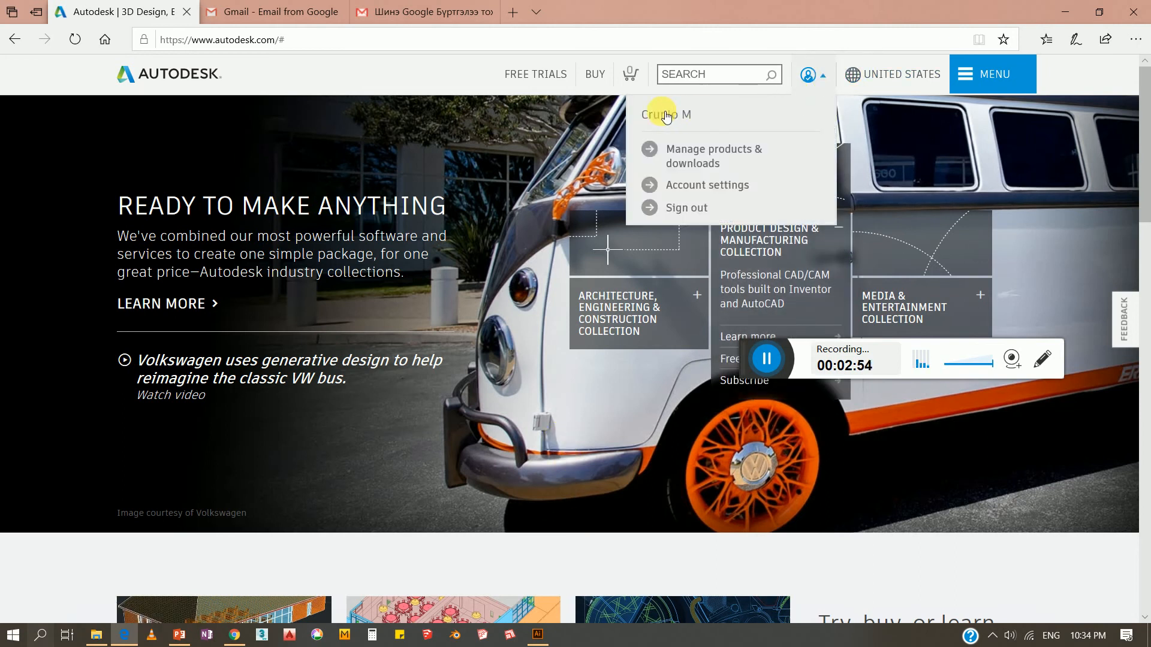
Open the 'Verify your Autodesk account' email in Gmail and click its VERIFY EMAIL link
{"action": "left_click", "coordinate": [437, 13]}
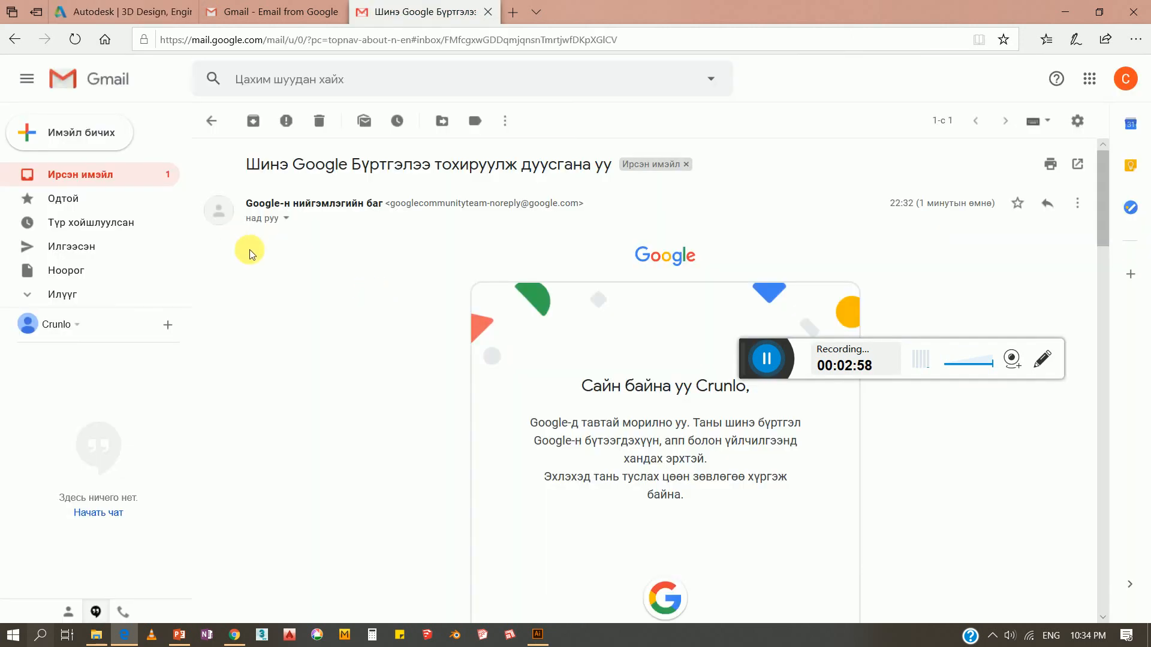
{"action": "left_click", "coordinate": [86, 175]}
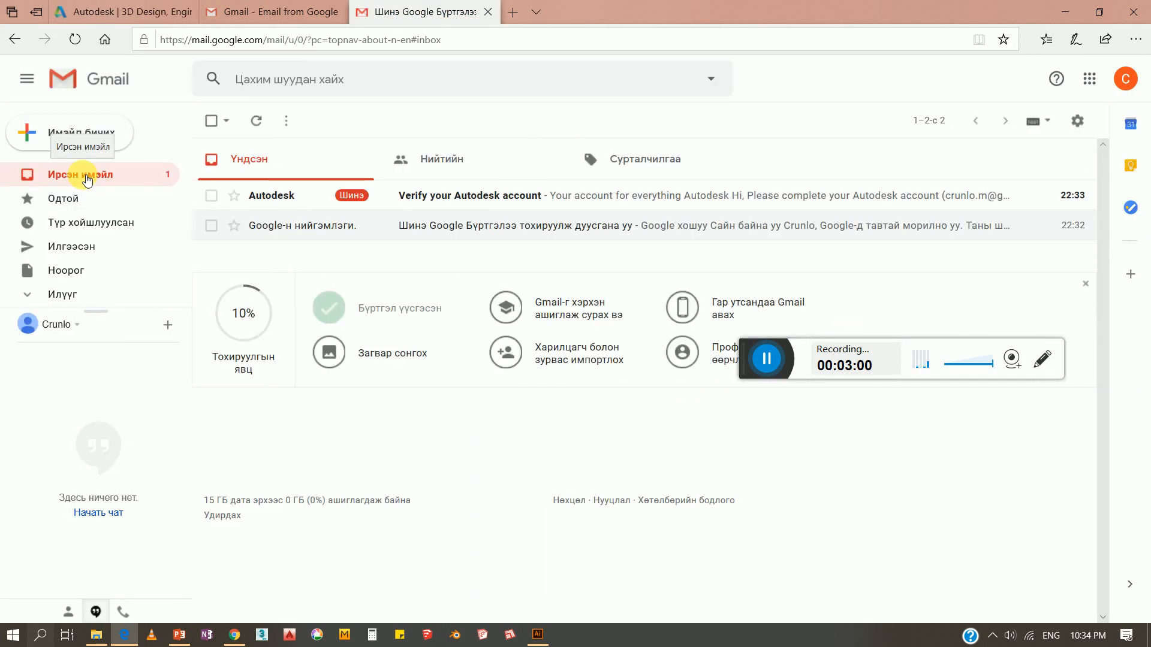
{"action": "left_click", "coordinate": [510, 202]}
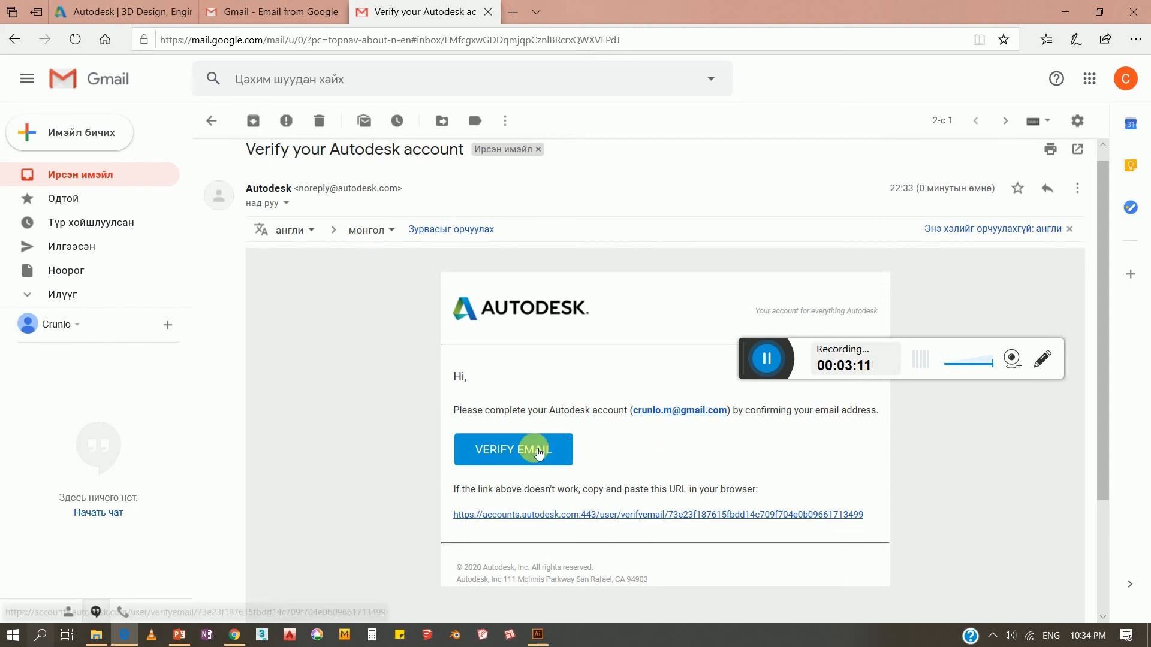
{"action": "left_click", "coordinate": [507, 454]}
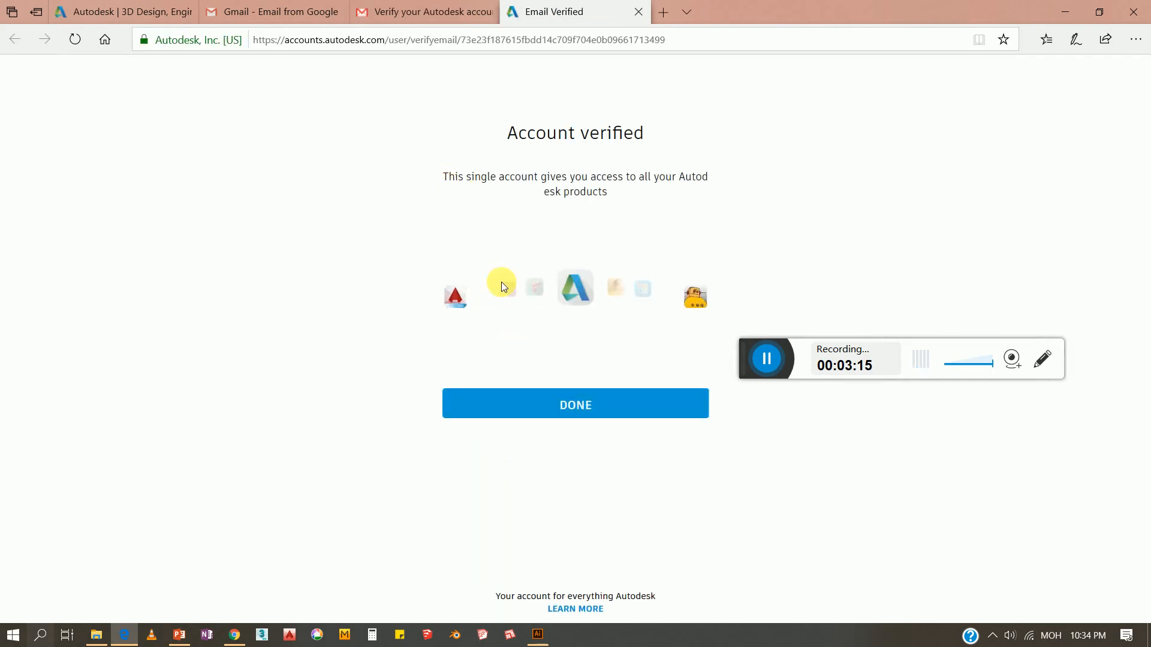
Dismiss the Account verified page with DONE and close the duplicate Autodesk tab
{"action": "left_click", "coordinate": [567, 407]}
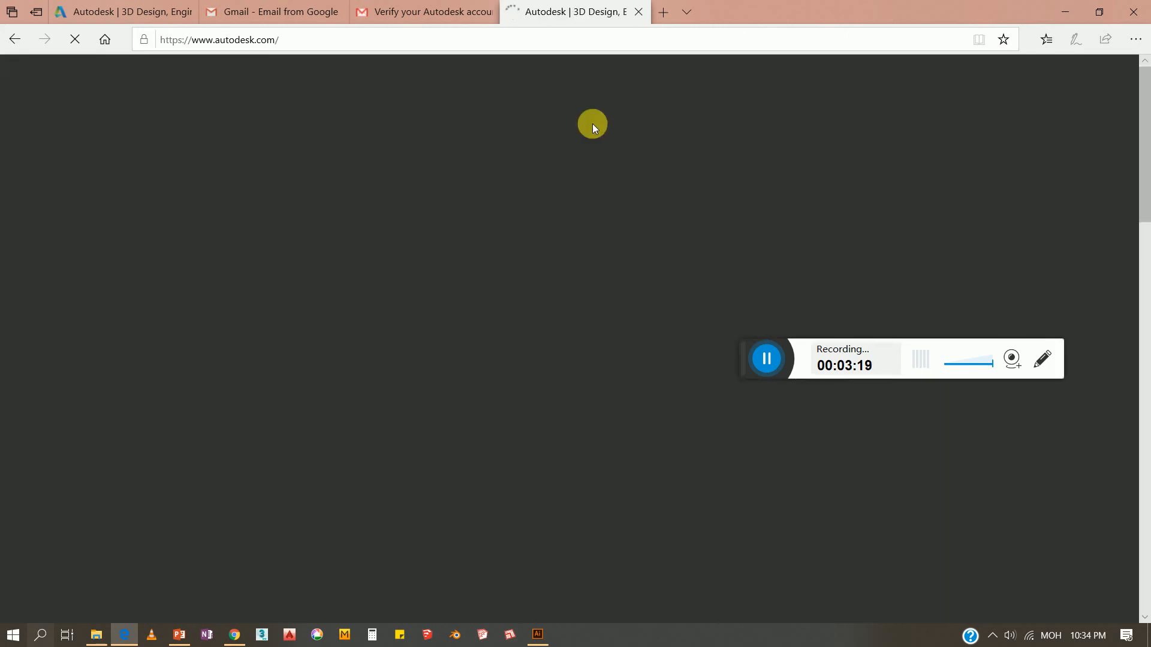
{"action": "left_click", "coordinate": [180, 12]}
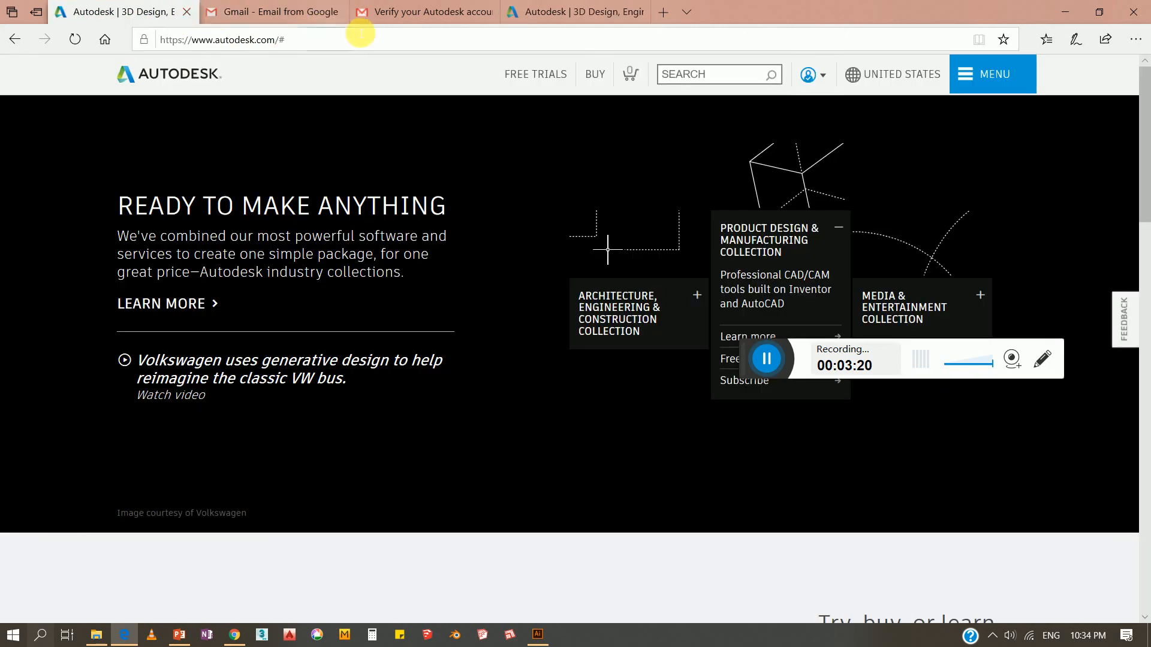
{"action": "key", "text": "ctrl+w"}
{"action": "left_click", "coordinate": [429, 12]}
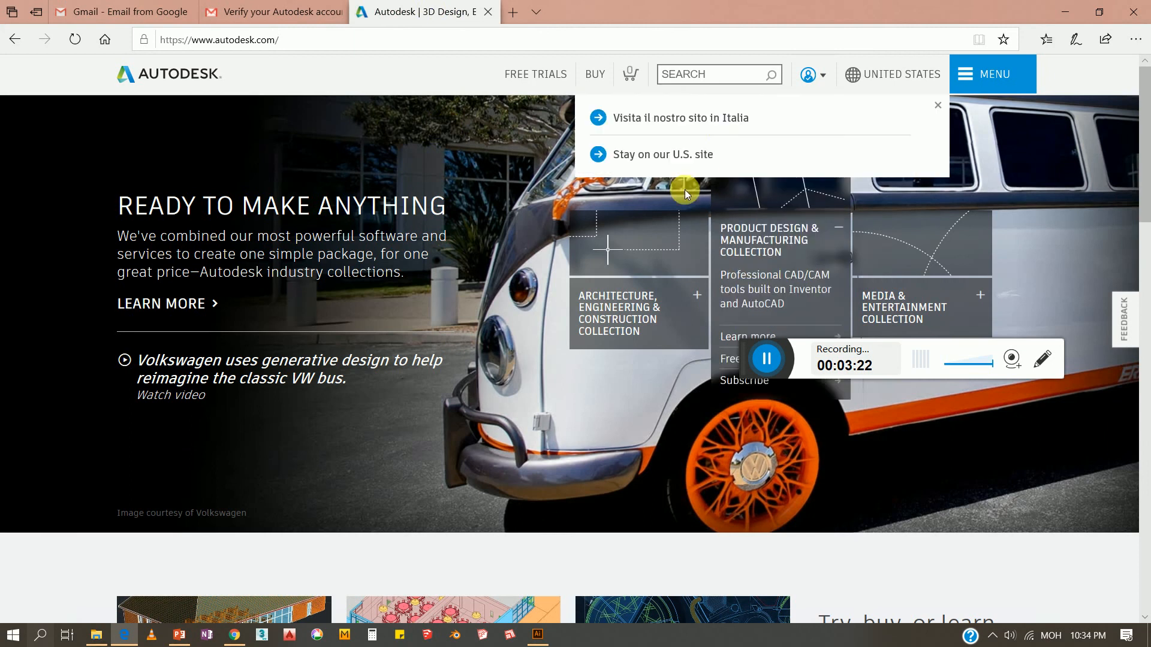
Search the Autodesk site for 'autocad student'
{"action": "left_click", "coordinate": [743, 80]}
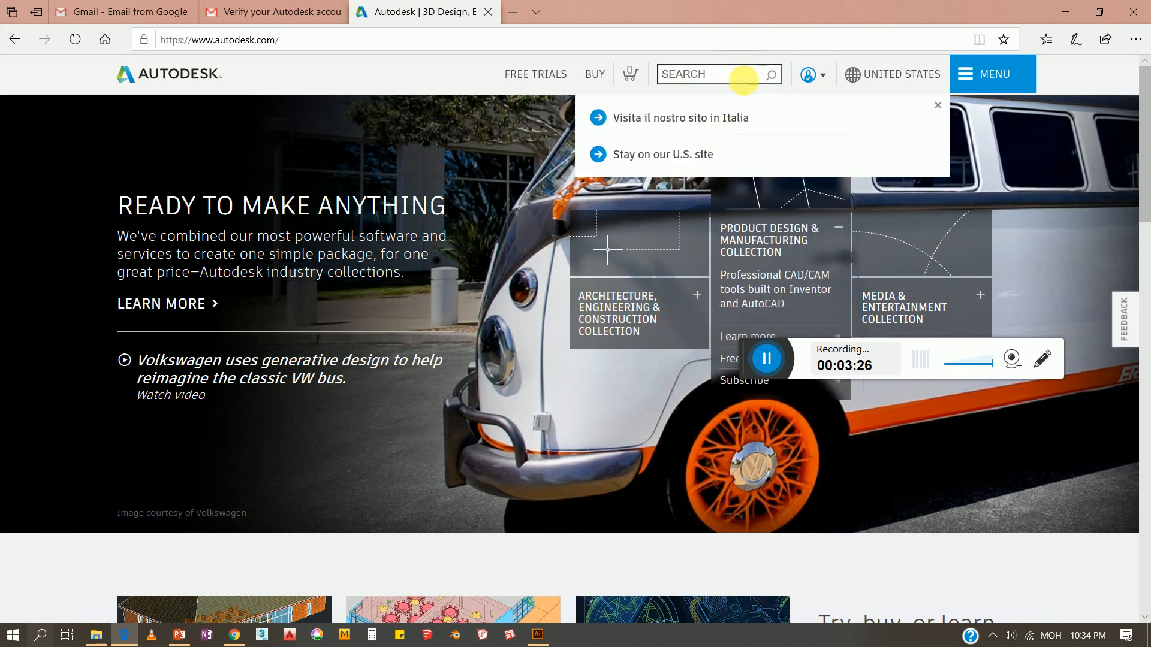
{"action": "type", "text": "йг"}
{"action": "key", "text": "BackSpace"}
{"action": "key", "text": "BackSpace"}
{"action": "type", "text": "autocad student"}
{"action": "key", "text": "Return"}
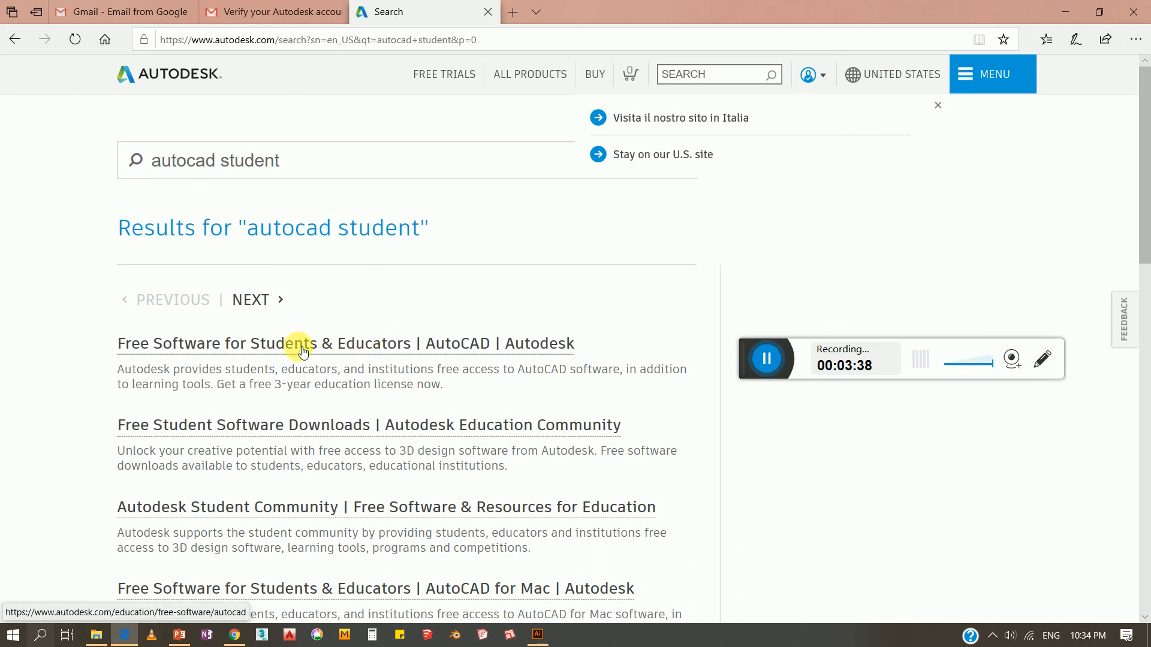
Open the 'Free Software for Students & Educators | AutoCAD' result and choose COMPLETE PROFILE
{"action": "left_click", "coordinate": [320, 350]}
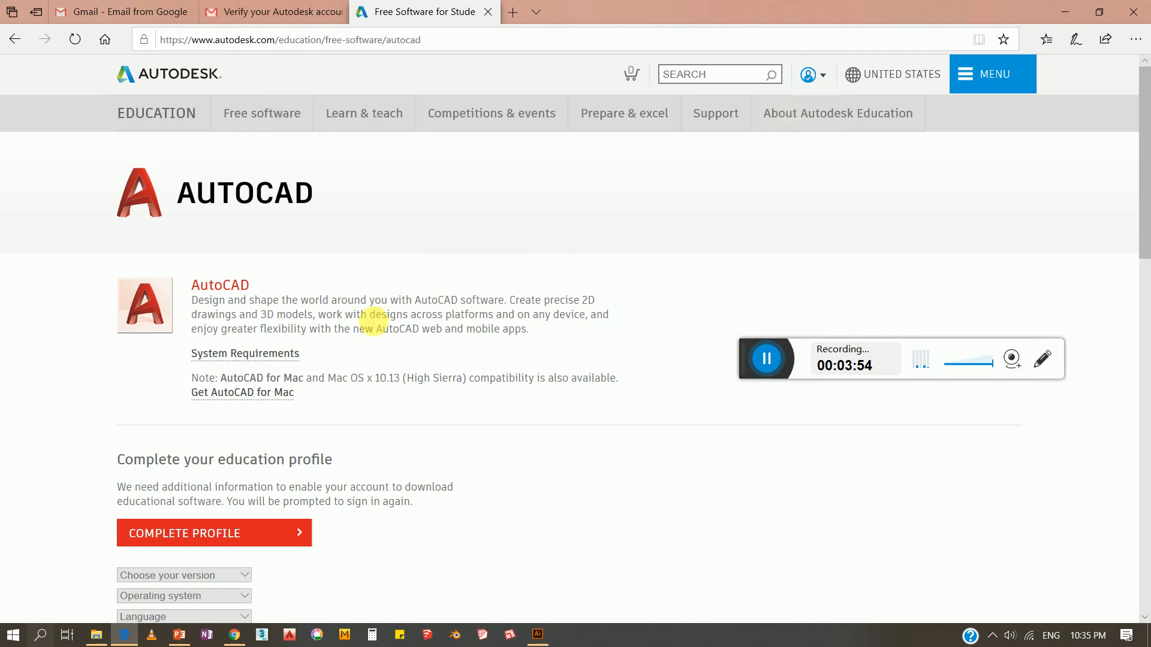
{"action": "scroll", "coordinate": [373, 324], "scroll_direction": "down", "scroll_amount": 3}
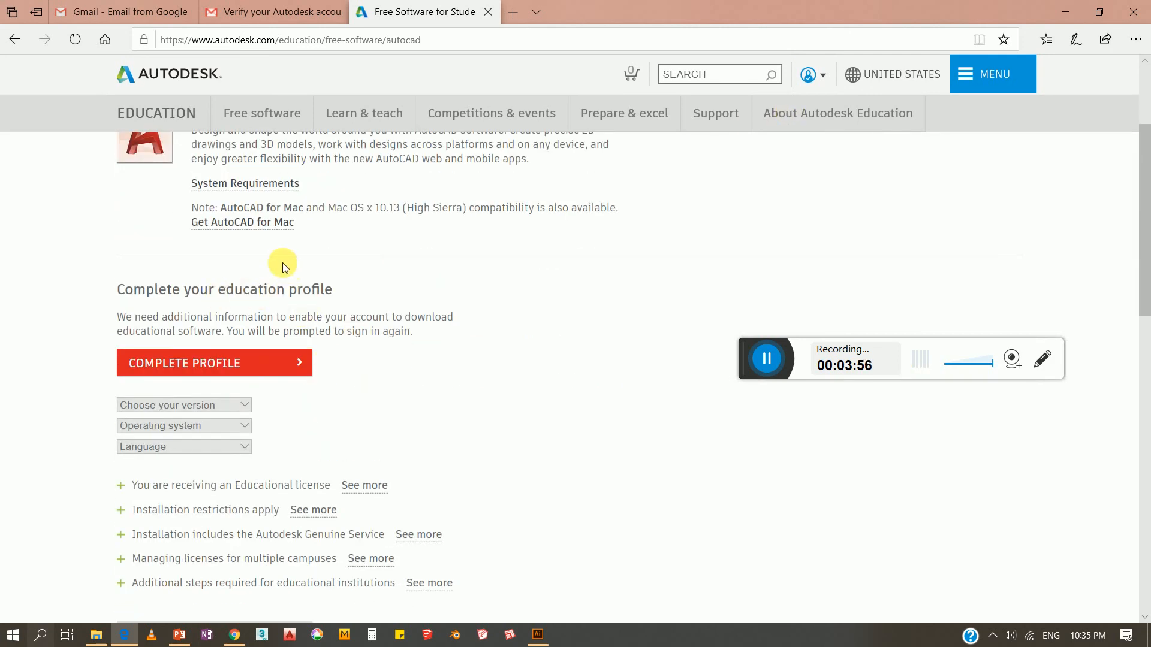
{"action": "left_click", "coordinate": [272, 366]}
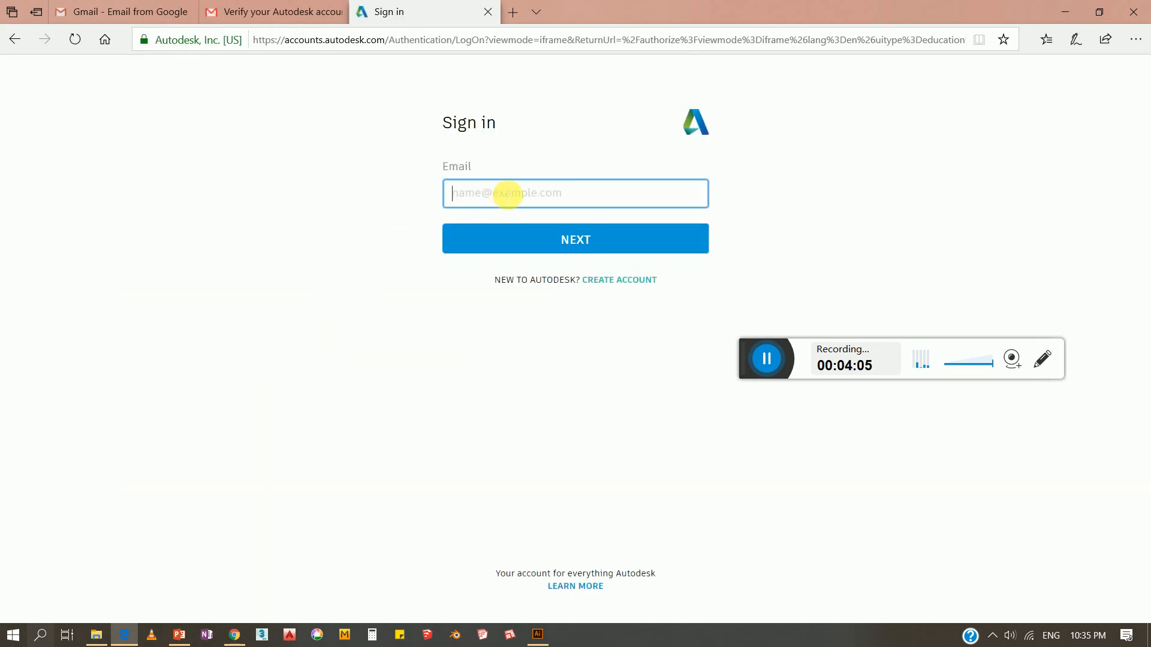
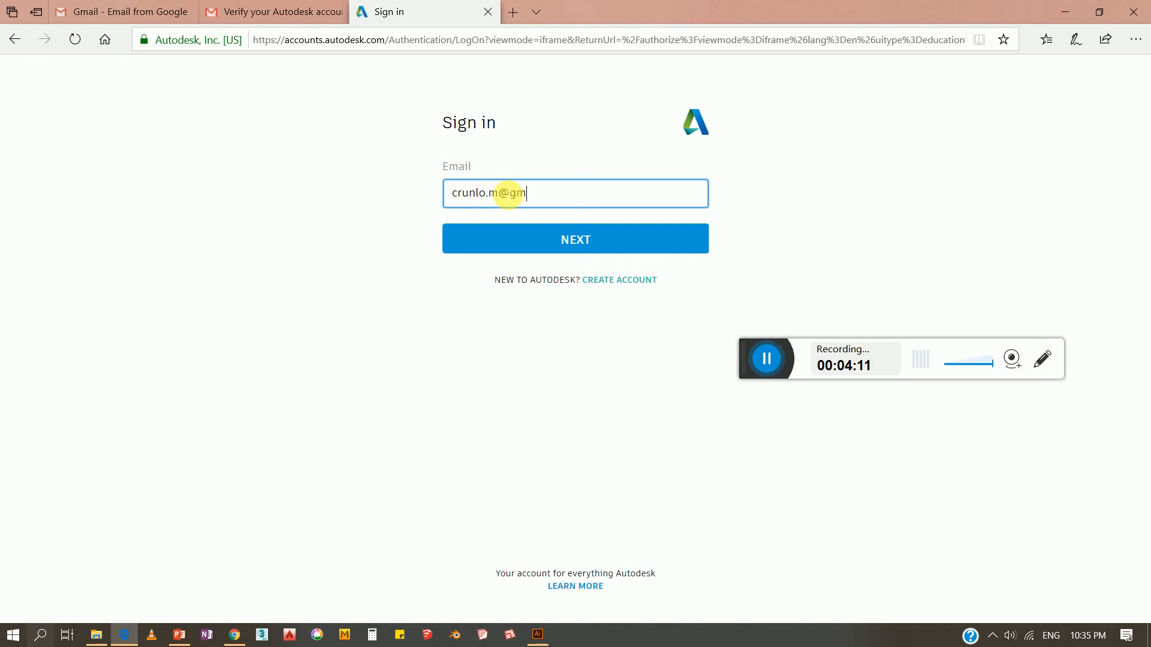
Sign in with the account's email address and password, with Stay signed in ticked
{"action": "key", "text": "Return"}
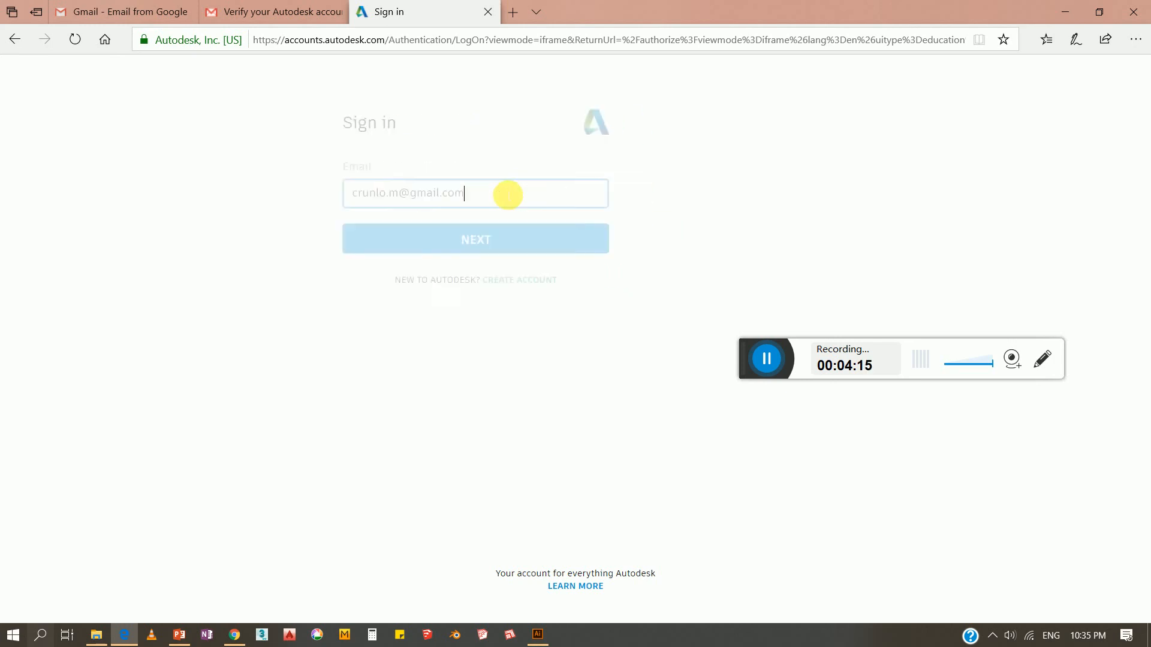
{"action": "type", "text": "****"}
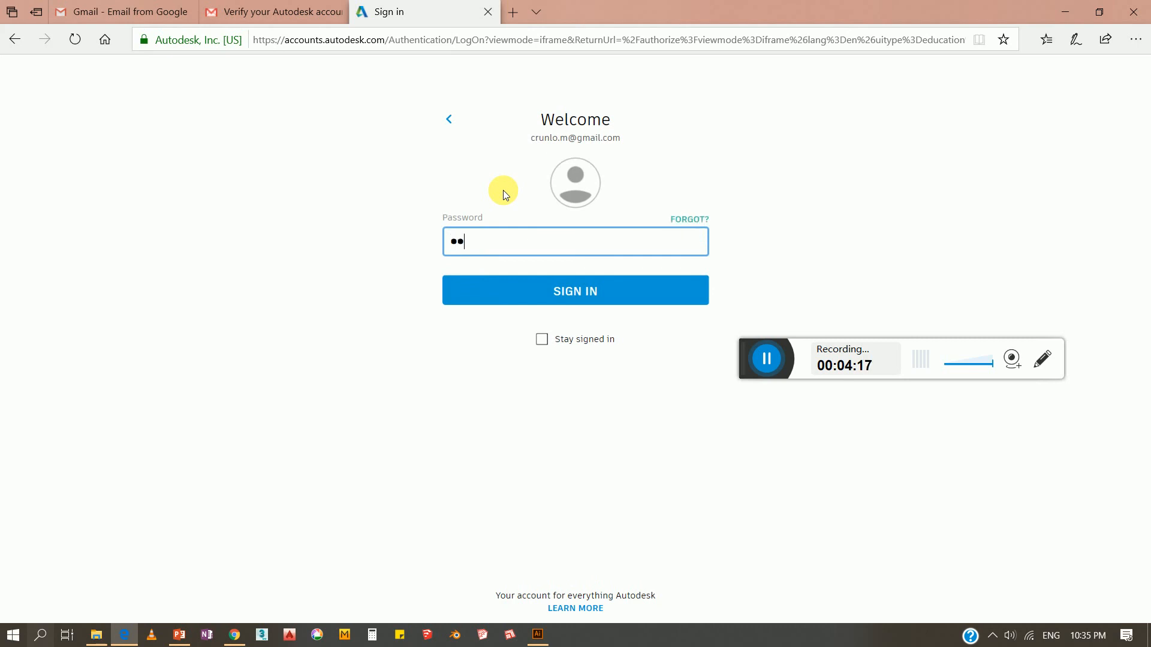
{"action": "type", "text": "******"}
{"action": "left_click", "coordinate": [541, 339]}
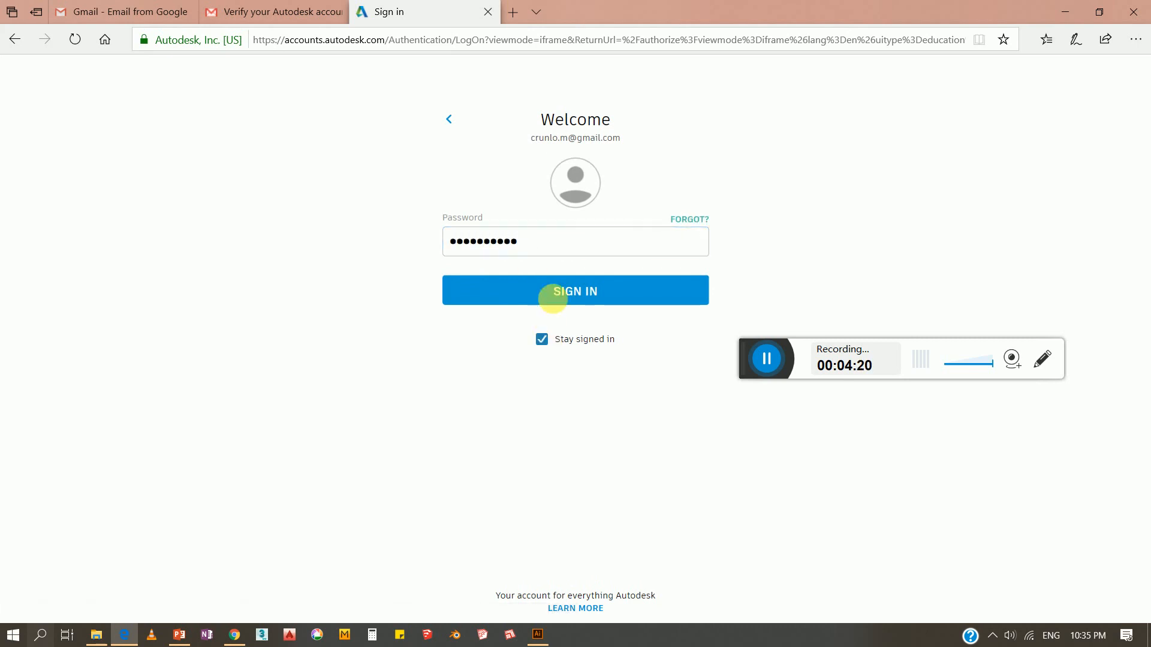
{"action": "left_click", "coordinate": [560, 292]}
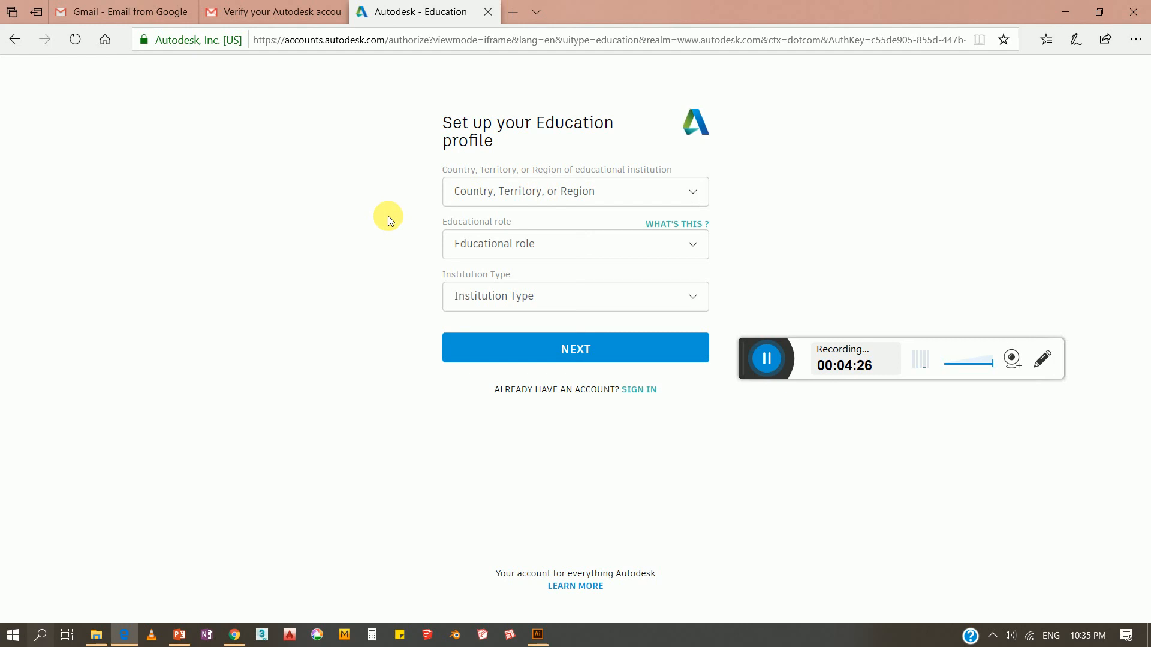
Set country to Mongolia, role to Student, institution type to University/Post-Secondary
{"action": "left_click", "coordinate": [493, 193]}
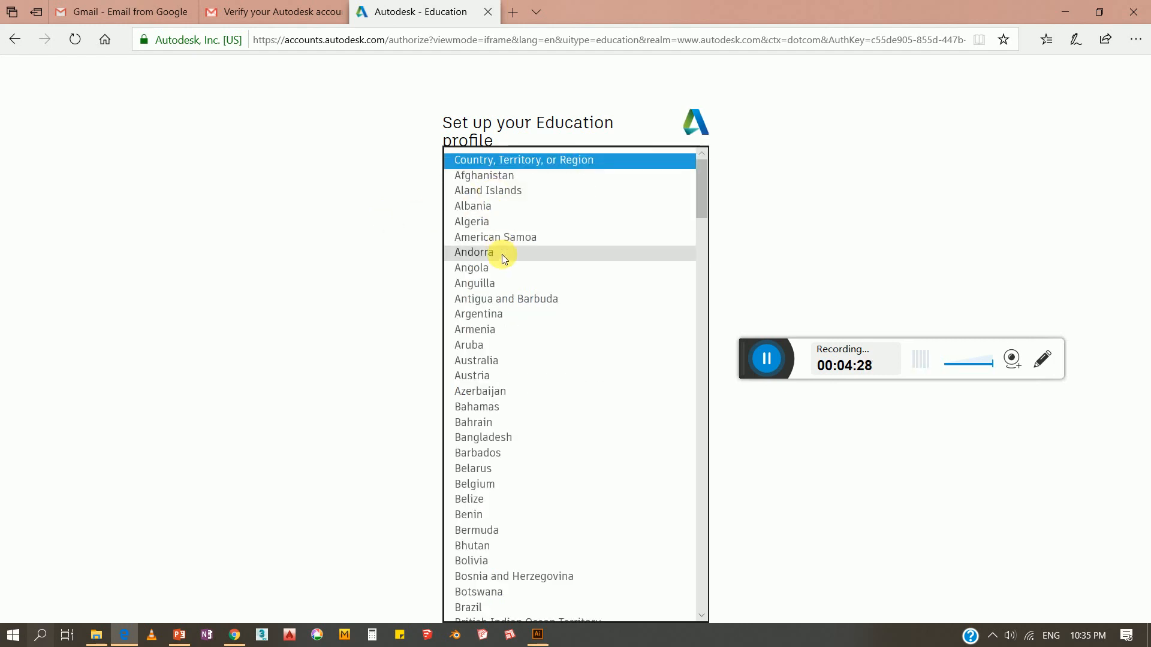
{"action": "type", "text": "m"}
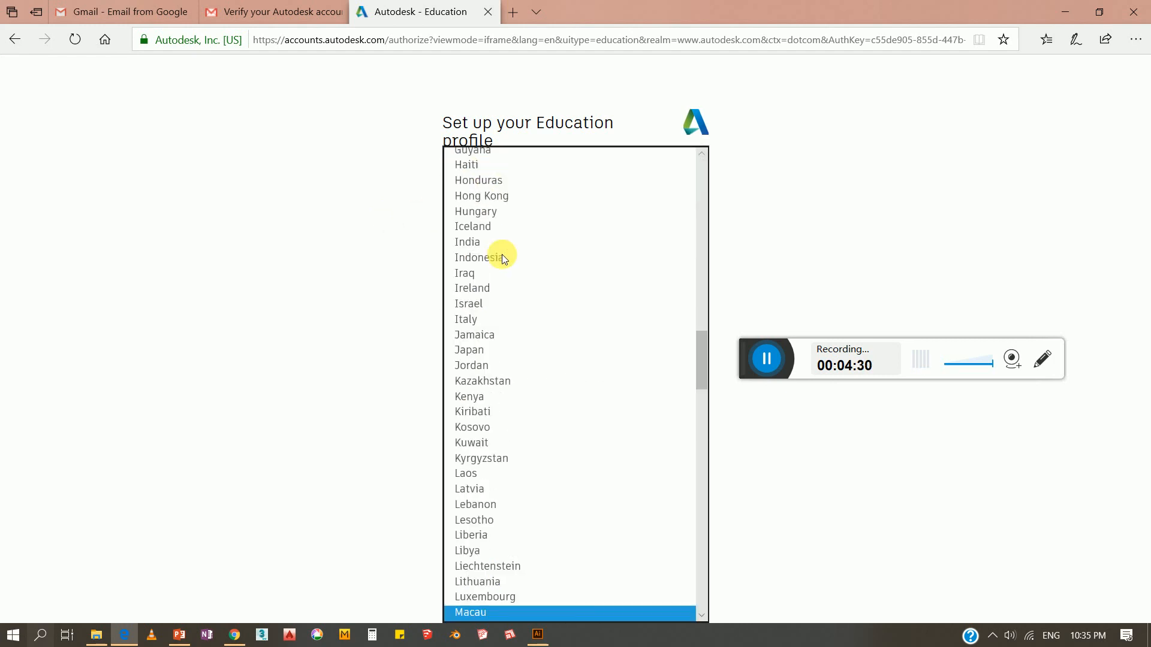
{"action": "type", "text": "al"}
{"action": "key", "text": "m"}
{"action": "key", "text": "m"}
{"action": "key", "text": "m"}
{"action": "key", "text": "m"}
{"action": "key", "text": "m"}
{"action": "key", "text": "m"}
{"action": "scroll", "coordinate": [528, 407], "scroll_direction": "down", "scroll_amount": 3}
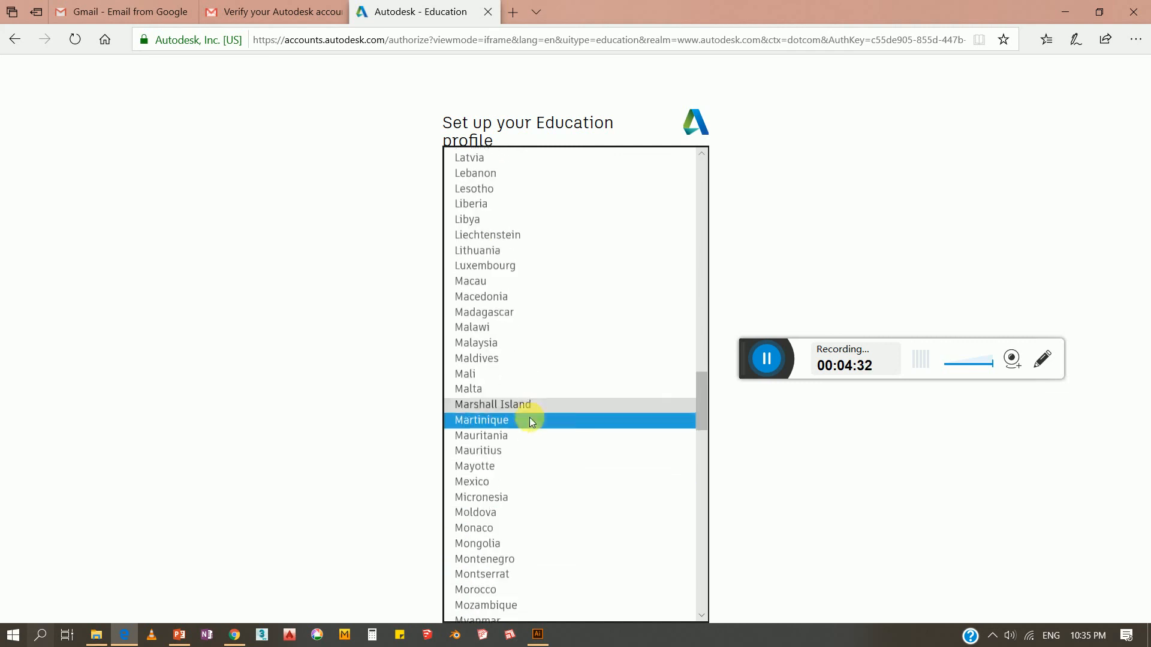
{"action": "left_click", "coordinate": [501, 534]}
{"action": "left_click", "coordinate": [509, 246]}
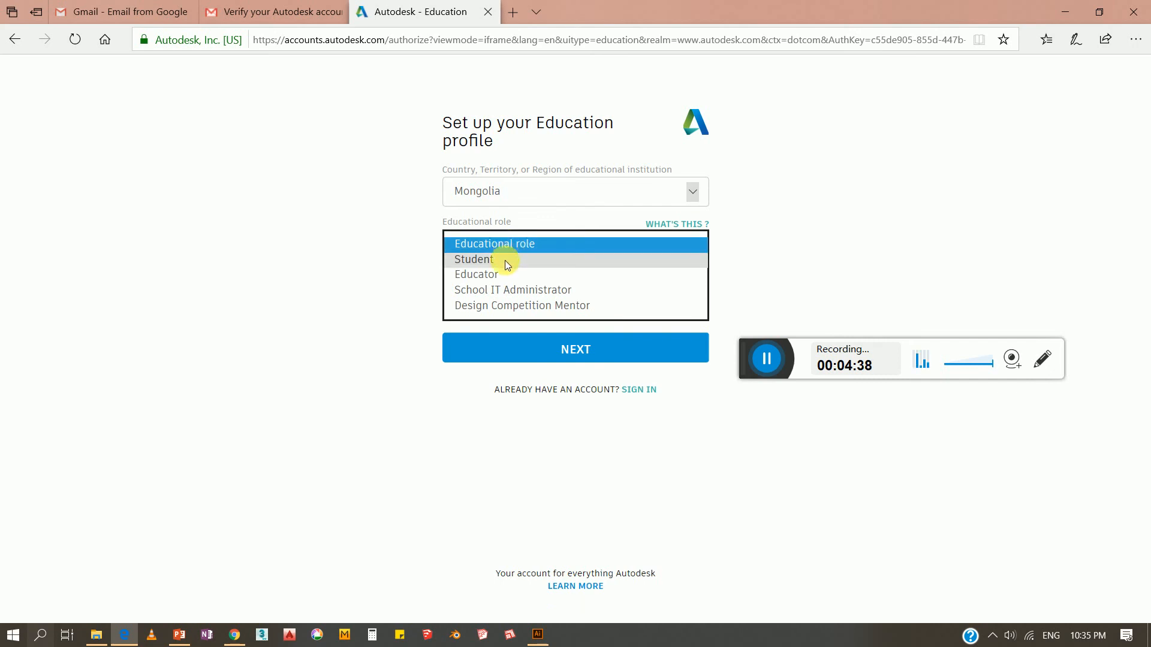
{"action": "left_click", "coordinate": [505, 260]}
{"action": "left_click", "coordinate": [510, 298]}
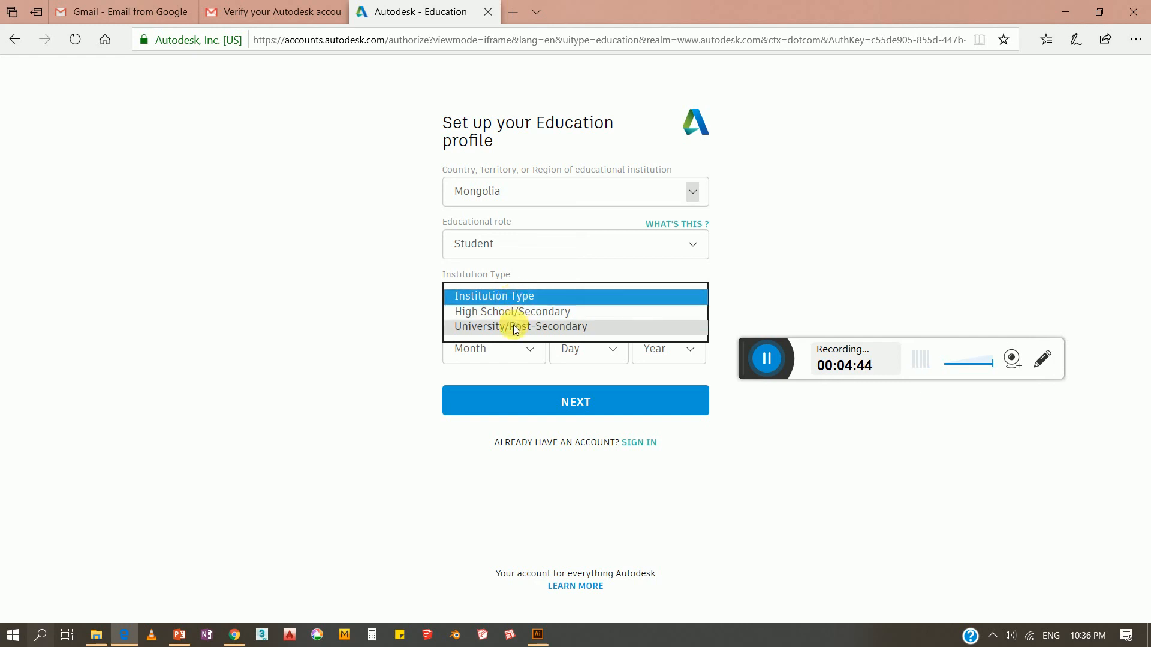
{"action": "left_click", "coordinate": [513, 326]}
{"action": "left_click", "coordinate": [520, 346]}
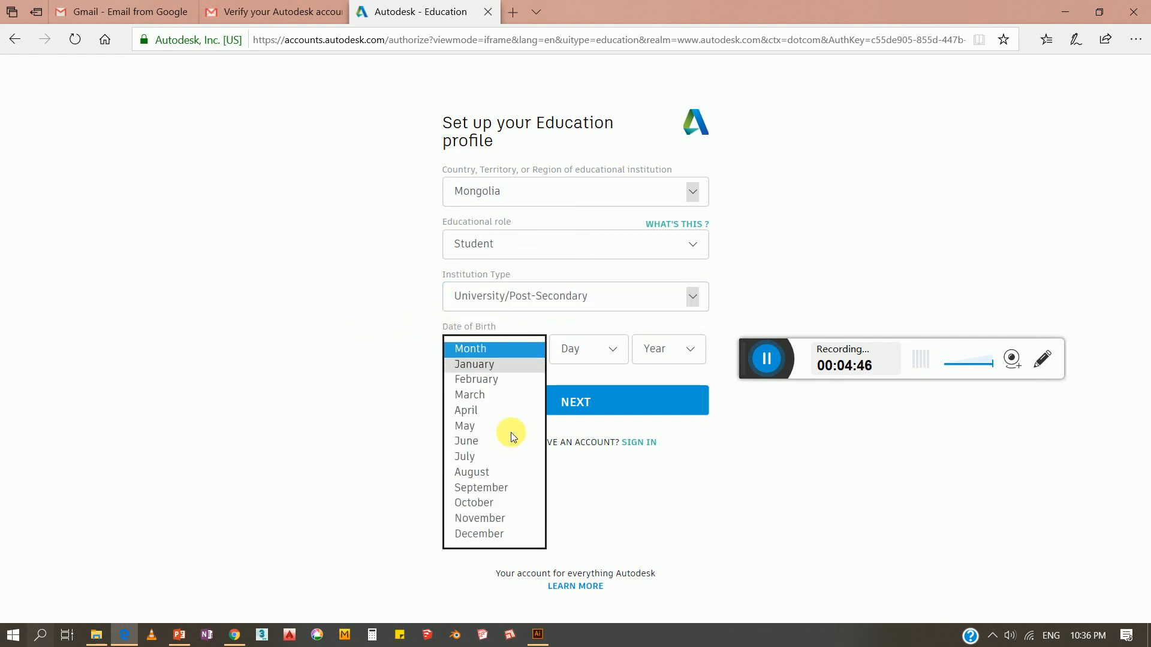
{"action": "left_click", "coordinate": [495, 535]}
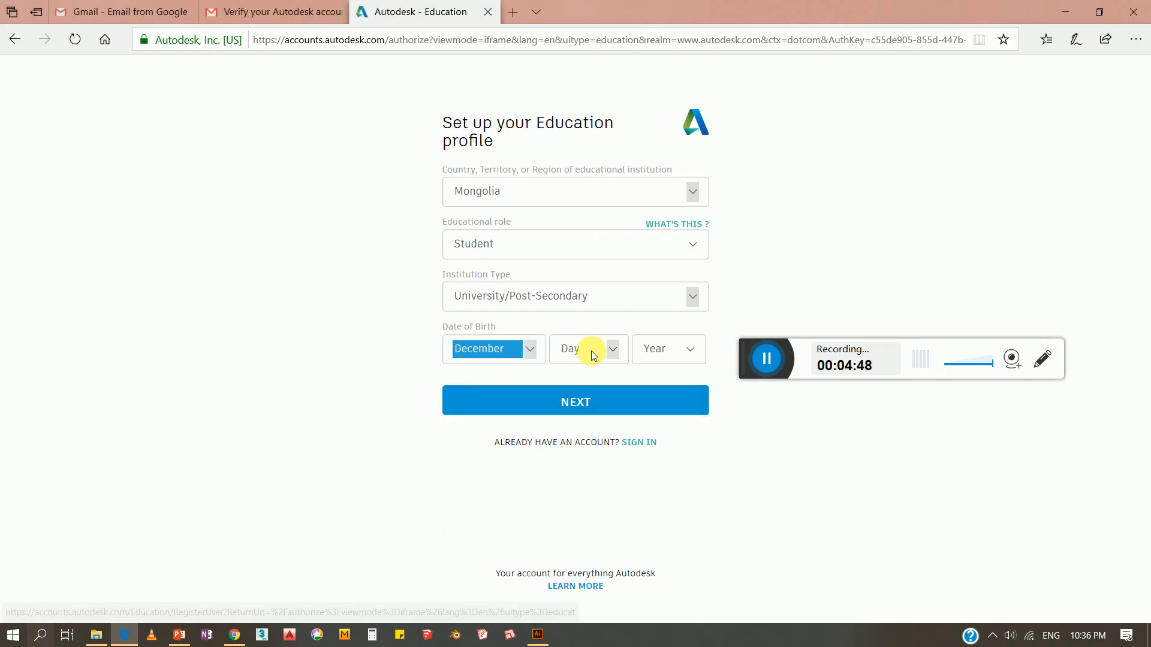
{"action": "left_click", "coordinate": [590, 350]}
{"action": "left_click", "coordinate": [575, 259]}
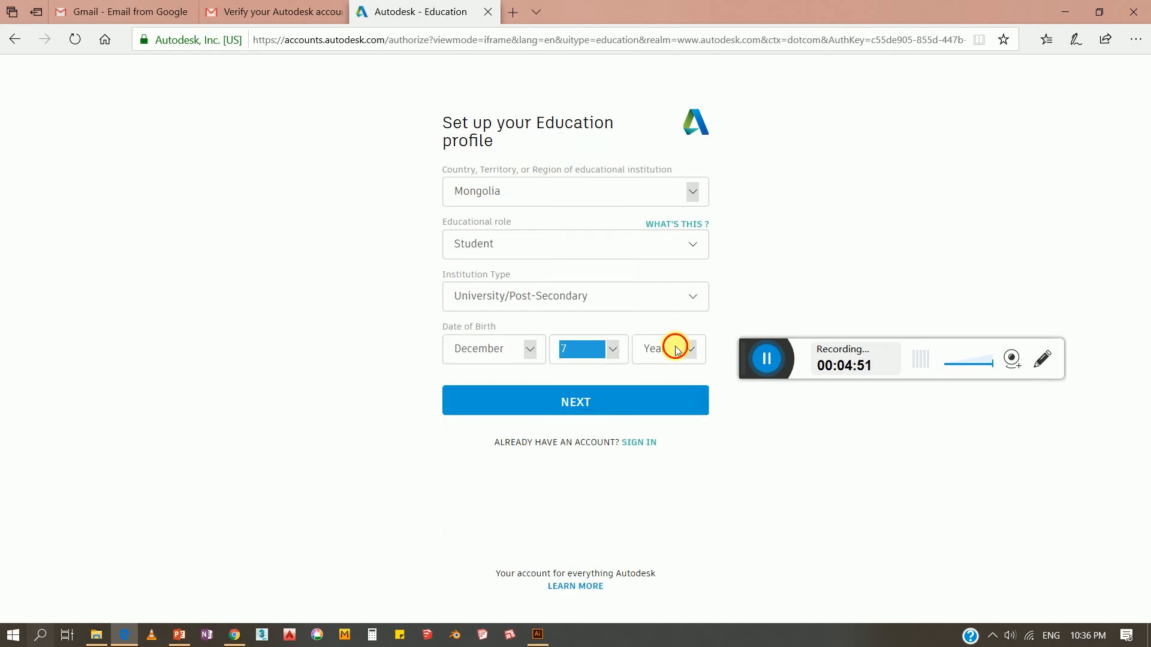
{"action": "left_click", "coordinate": [676, 348]}
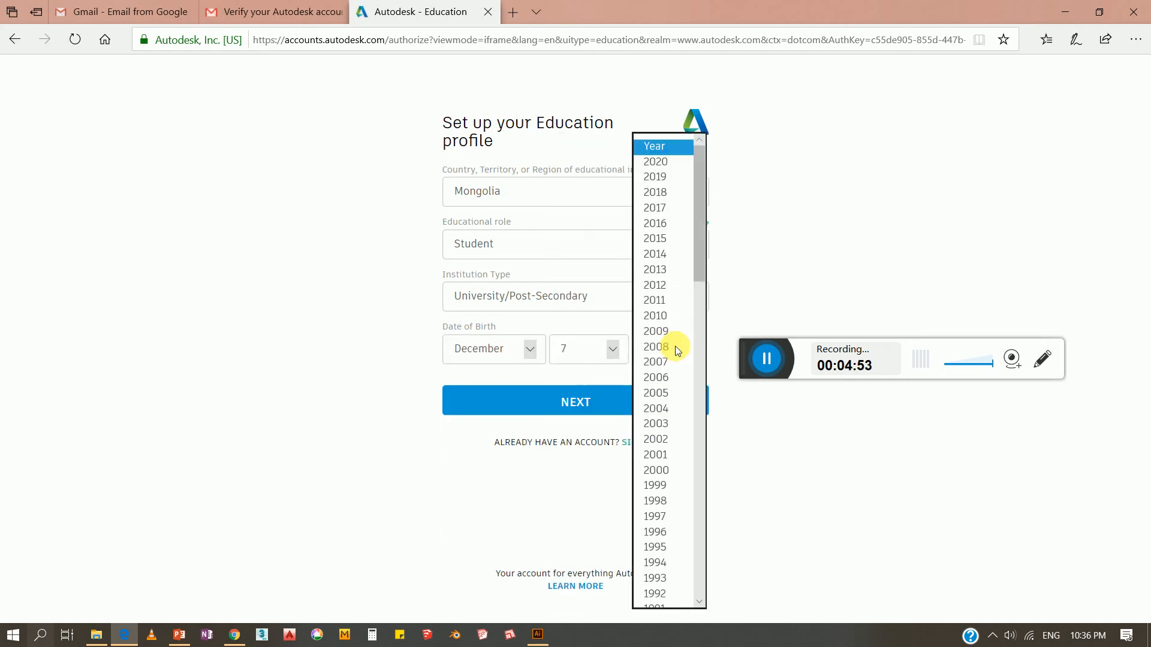
{"action": "scroll", "coordinate": [662, 414], "scroll_direction": "down", "scroll_amount": 5}
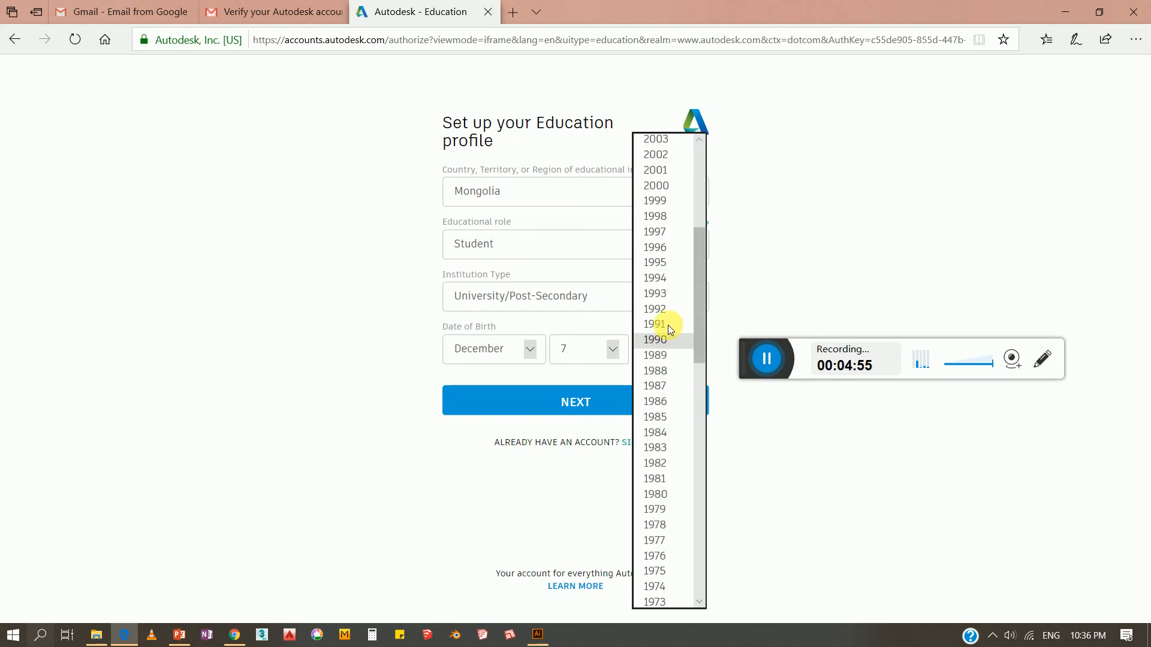
{"action": "left_click", "coordinate": [654, 289]}
{"action": "left_click", "coordinate": [577, 405]}
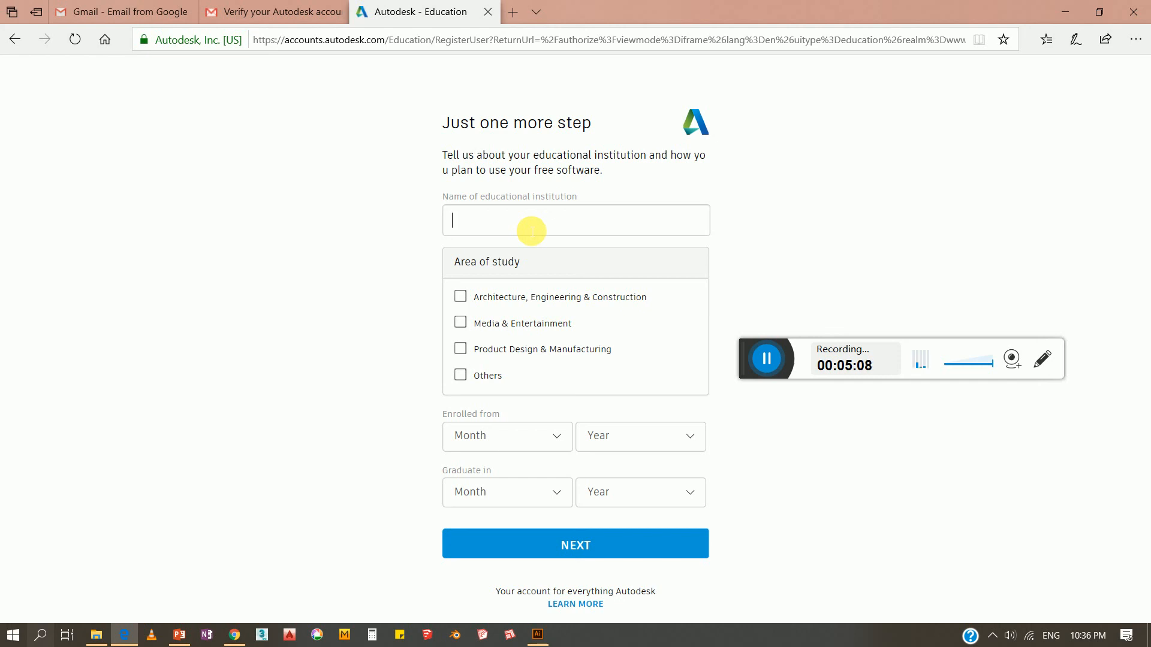
Enter 'mongolian science' in the Name of educational institution field
{"action": "type", "text": "mongol"}
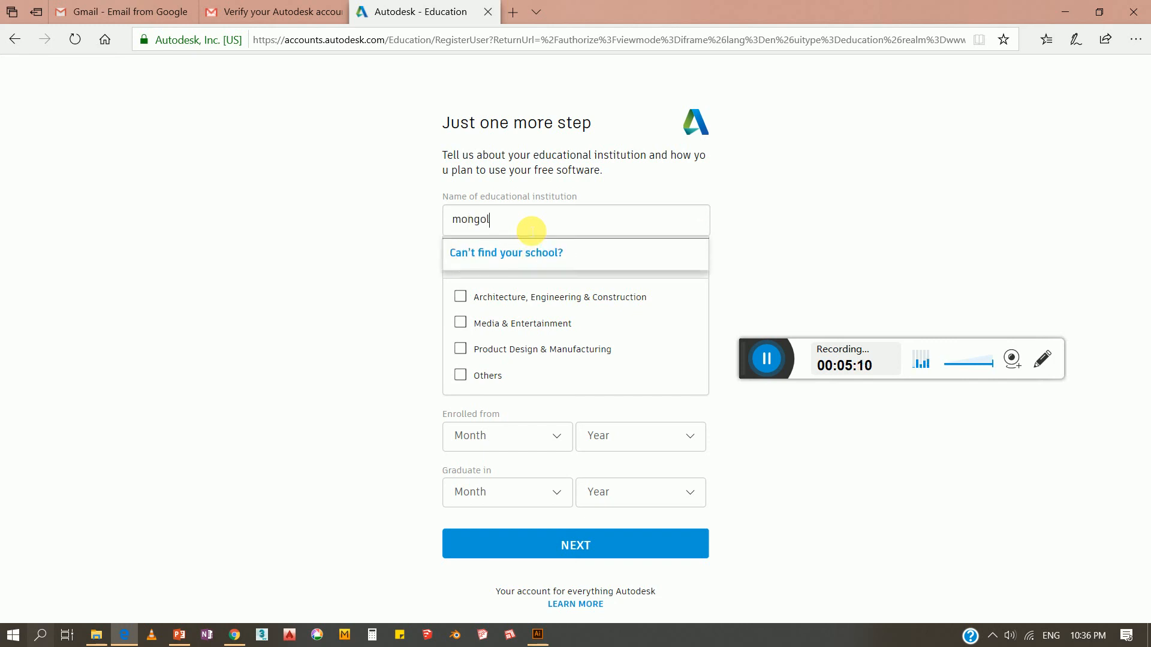
{"action": "type", "text": "ian "}
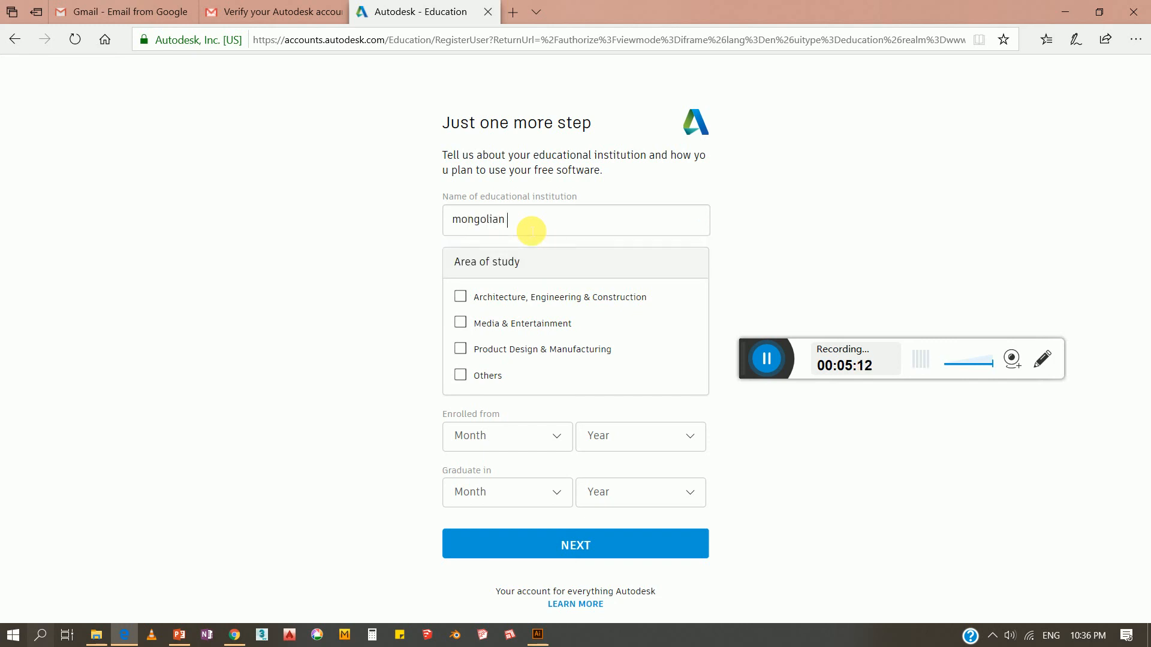
{"action": "type", "text": "science"}
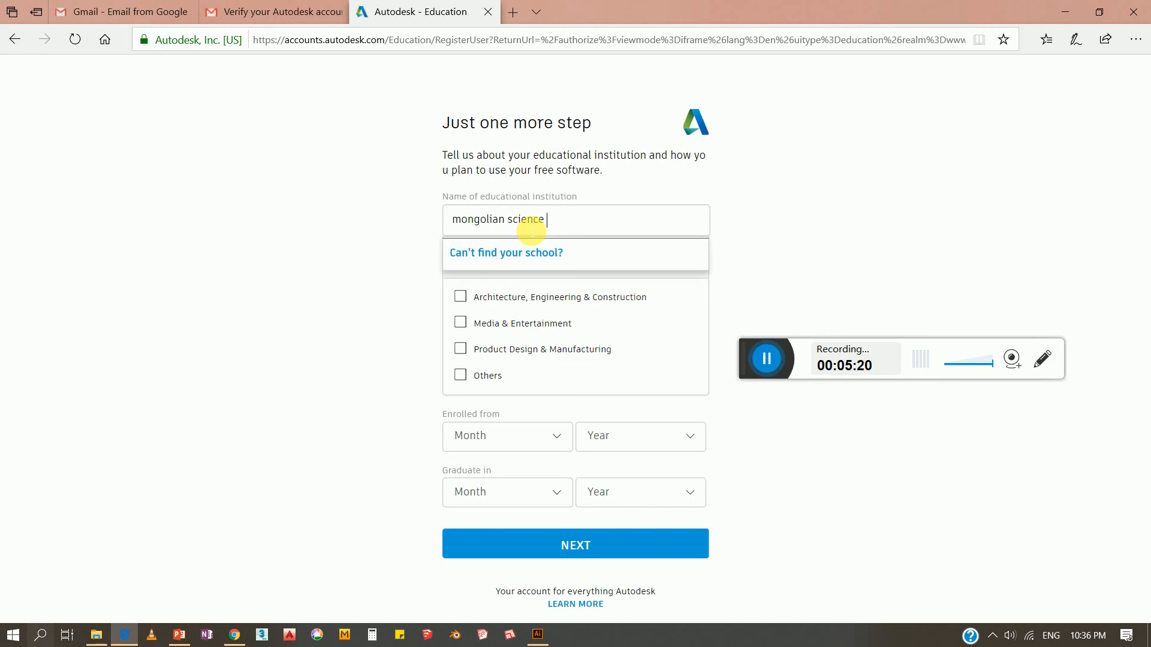
{"action": "left_click_drag", "start_coordinate": [566, 220], "coordinate": [337, 220]}
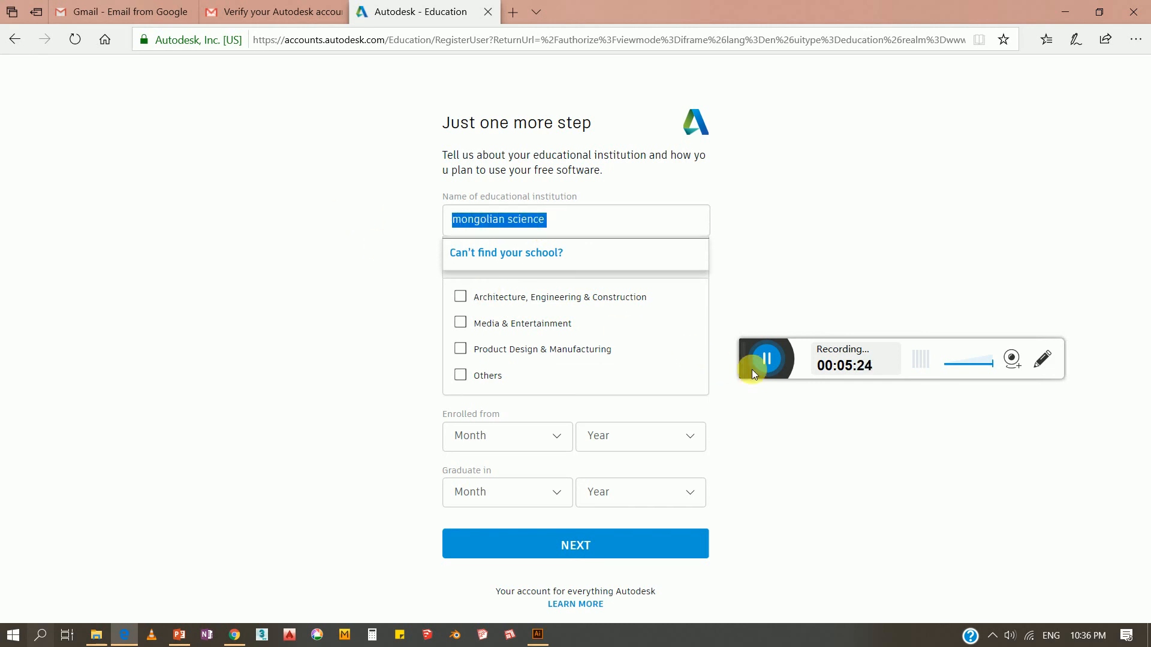
{"action": "left_click", "coordinate": [760, 359]}
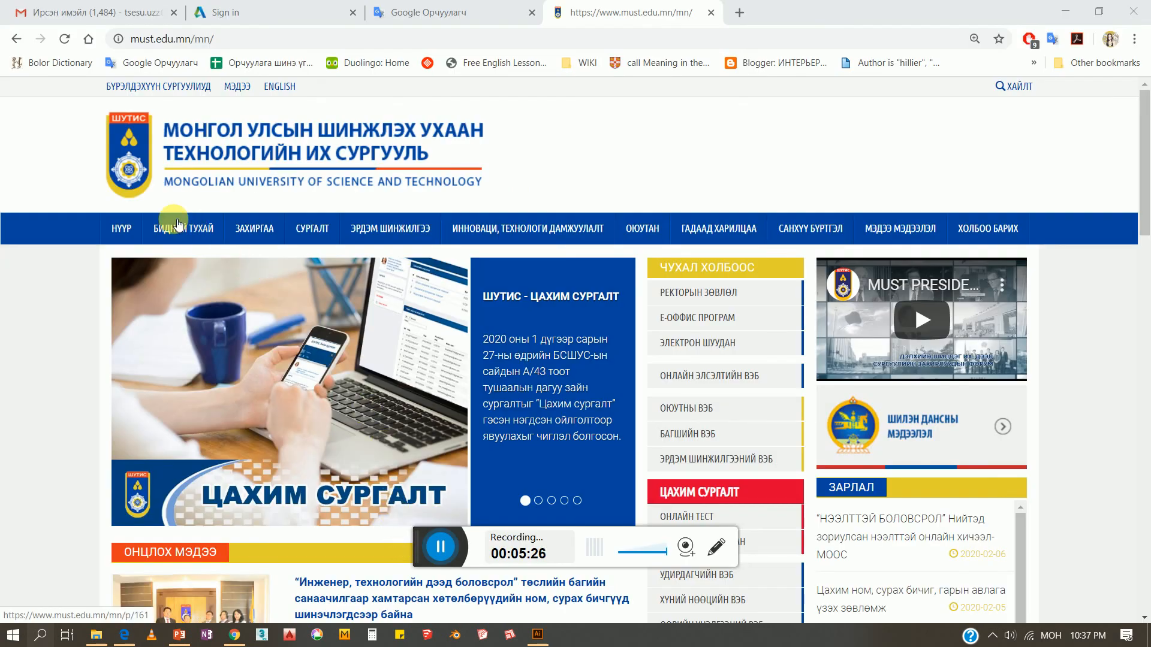
Check the must.edu.mn page in Chrome, then return to the Autodesk form in Edge
{"action": "left_click", "coordinate": [482, 195]}
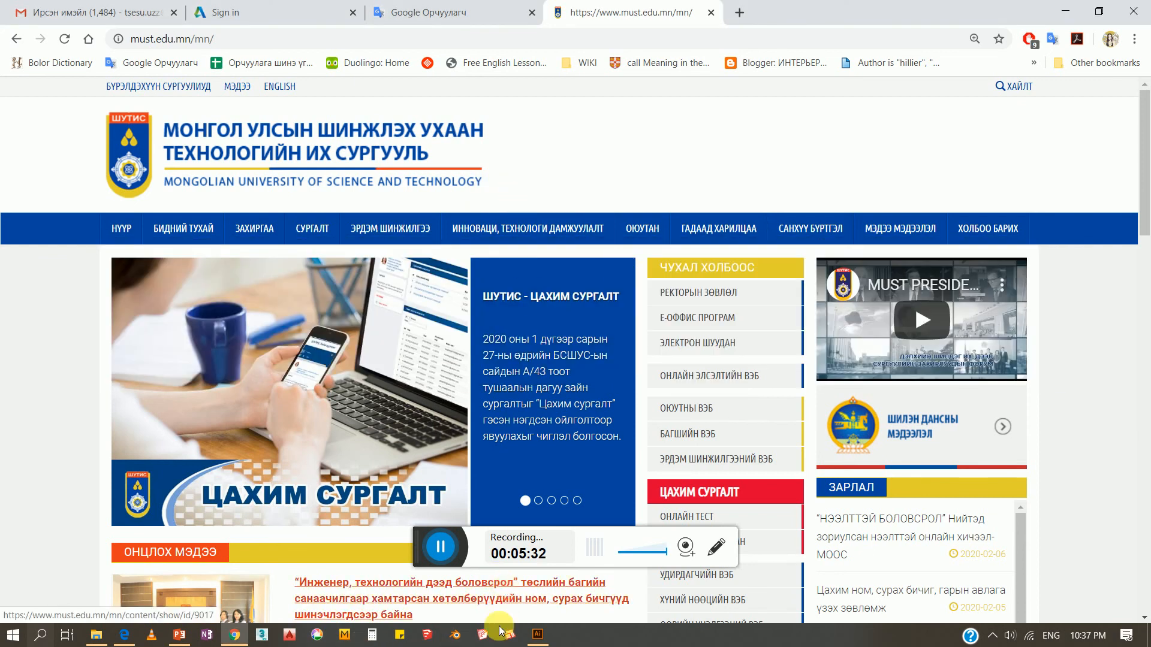
{"action": "left_click", "coordinate": [126, 634]}
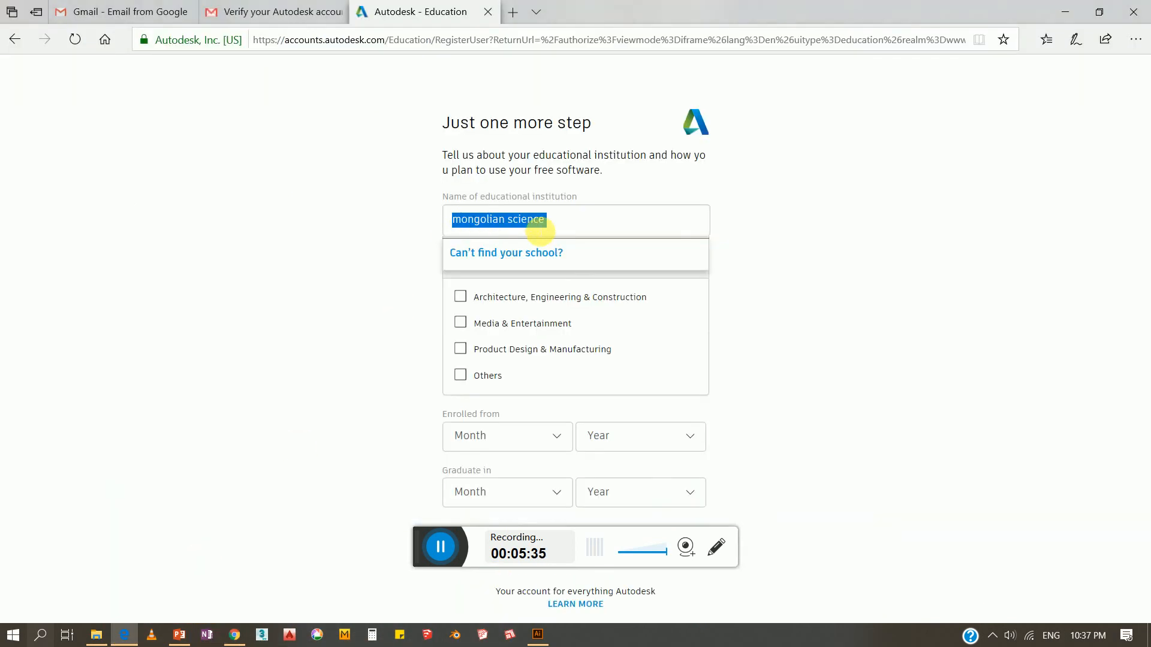
Correct the institution name to 'mongolian university of science and technology'
{"action": "left_click", "coordinate": [563, 223]}
{"action": "key", "text": "BackSpace"}
{"action": "key", "text": "BackSpace"}
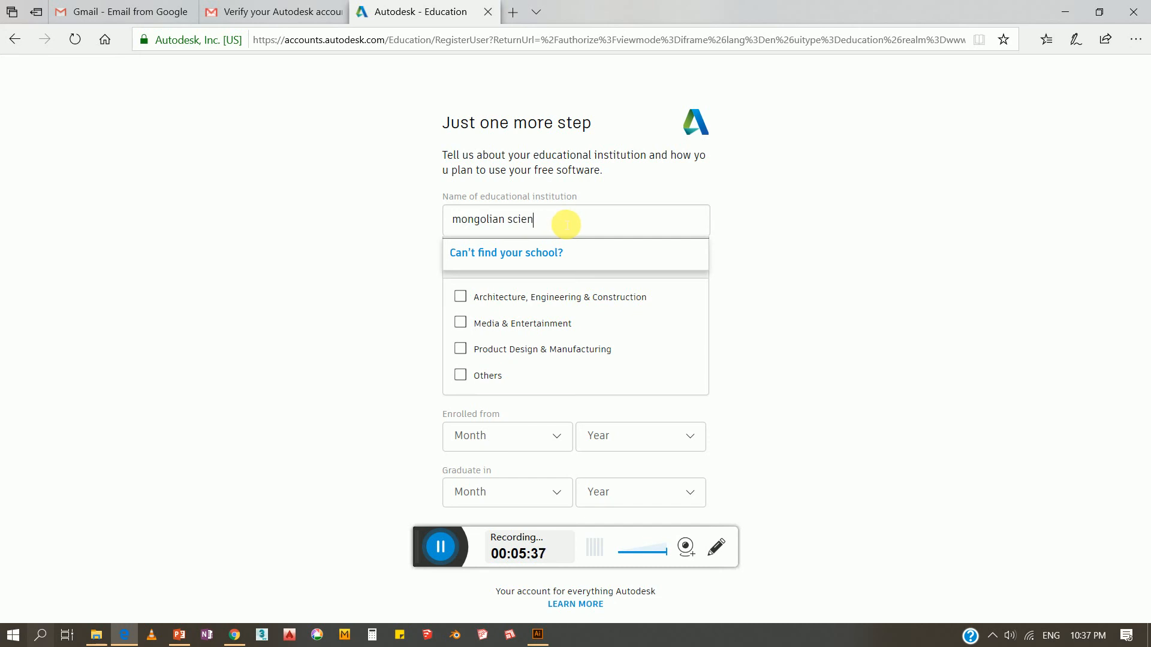
{"action": "key", "text": "BackSpace"}
{"action": "key", "text": "BackSpace"}
{"action": "type", "text": "uni"}
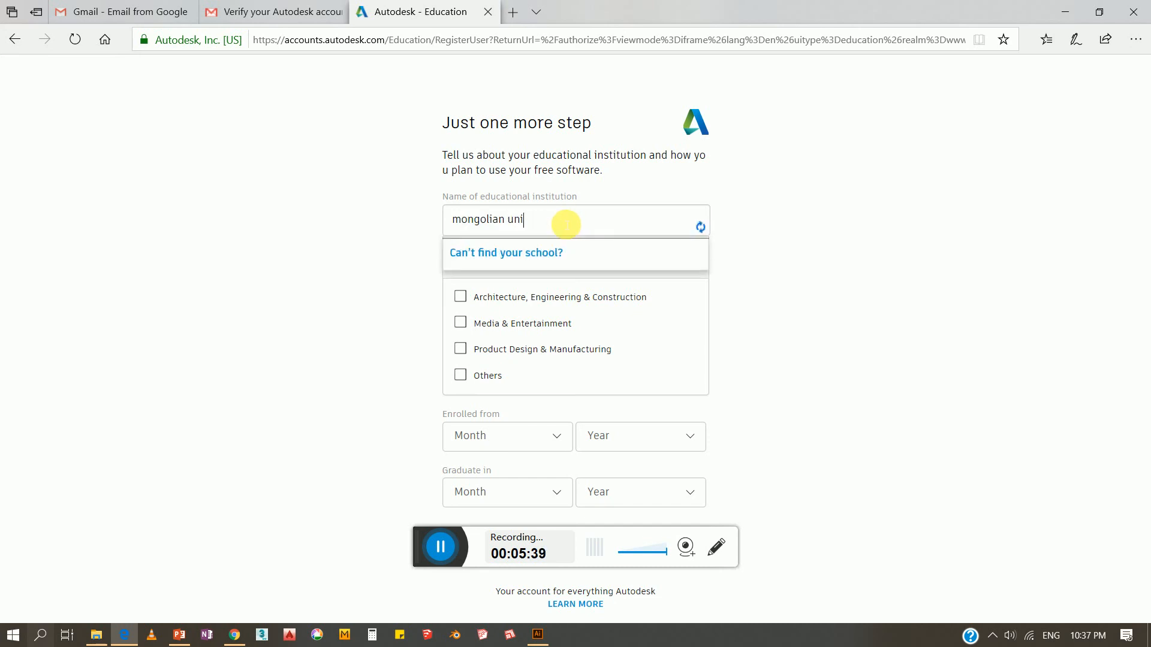
{"action": "type", "text": "vers"}
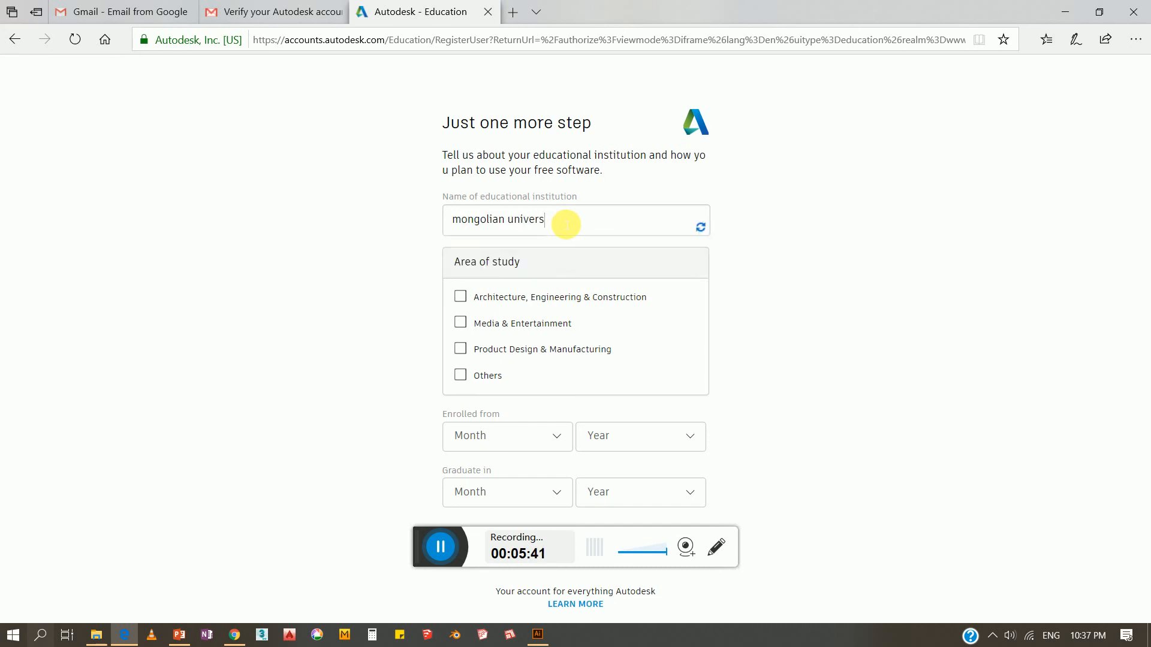
{"action": "type", "text": "ity o"}
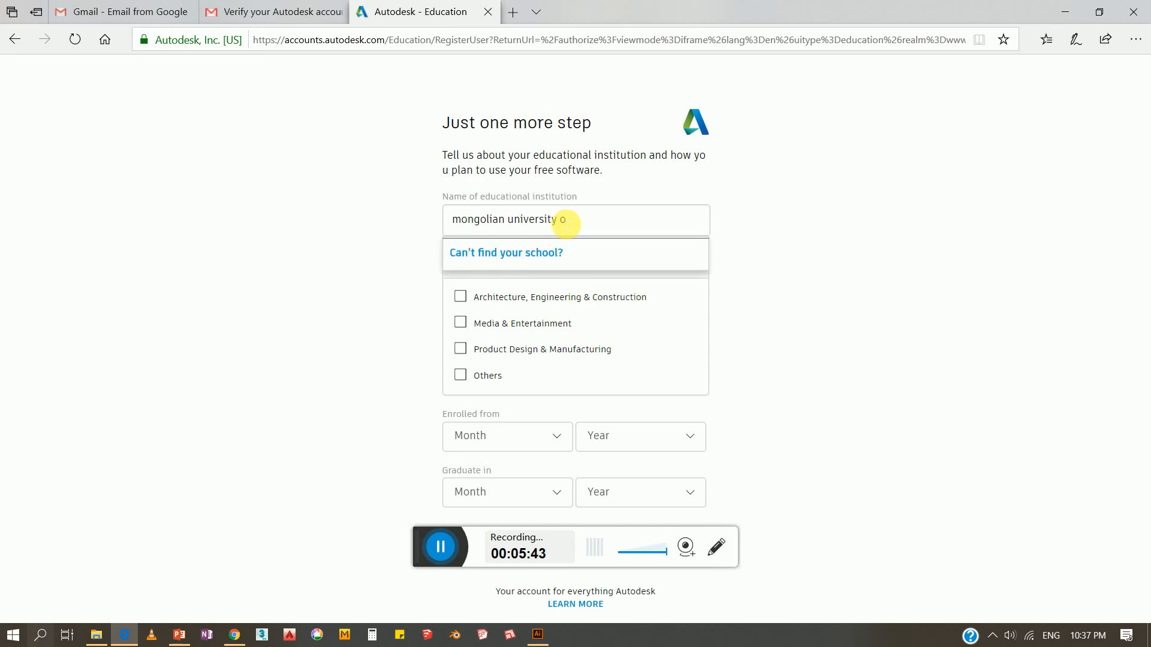
{"action": "type", "text": "f scince an"}
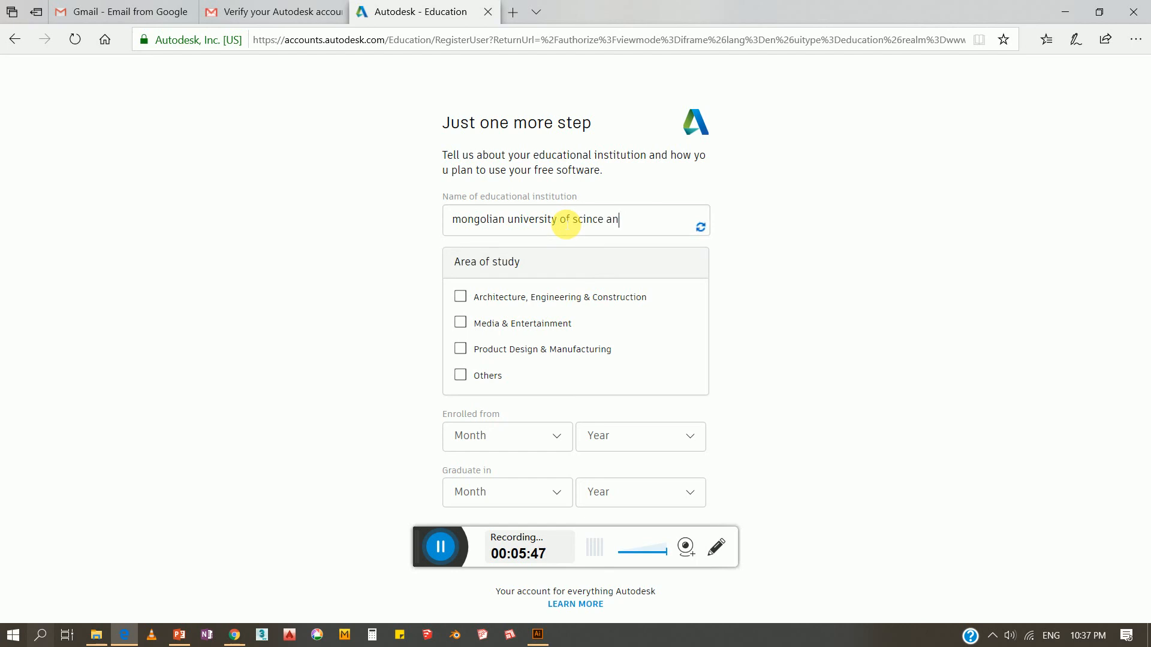
{"action": "key", "text": "BackSpace"}
{"action": "key", "text": "BackSpace"}
{"action": "key", "text": "BackSpace"}
{"action": "key", "text": "BackSpace"}
{"action": "key", "text": "BackSpace"}
{"action": "key", "text": "BackSpace"}
{"action": "type", "text": "ence and te"}
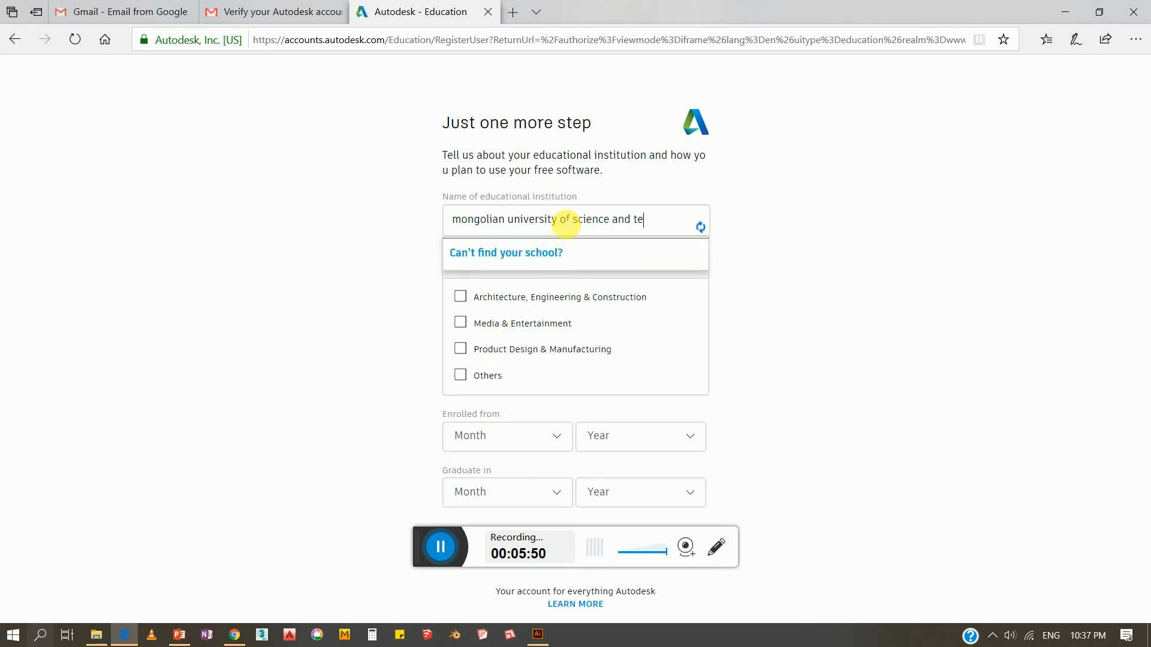
{"action": "type", "text": "chnology"}
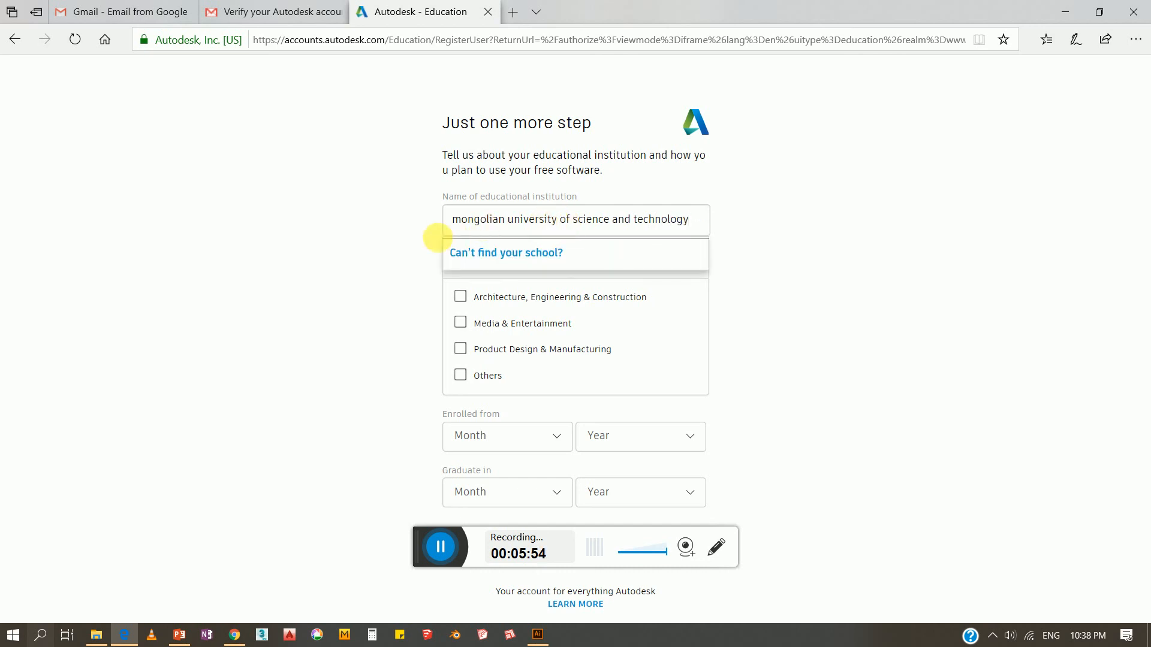
{"action": "left_click", "coordinate": [396, 259]}
Tick Architecture, Engineering & Construction as area of study and compare with the university website
{"action": "left_click", "coordinate": [459, 296]}
{"action": "key", "text": "alt+Tab"}
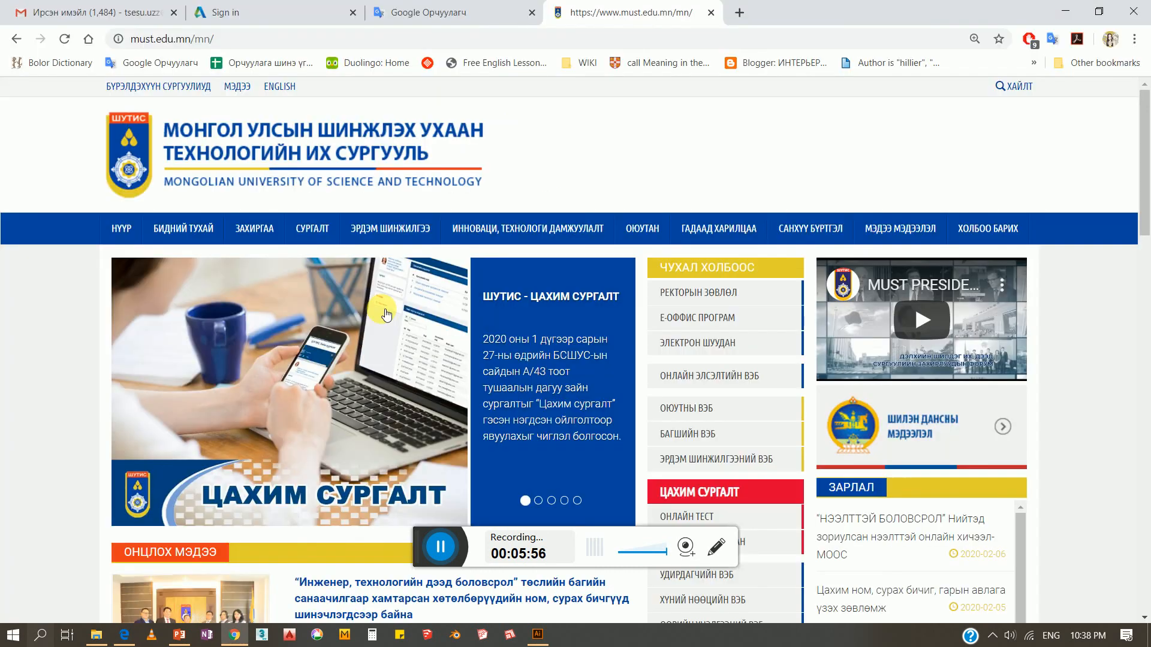
{"action": "key", "text": "alt+Tab"}
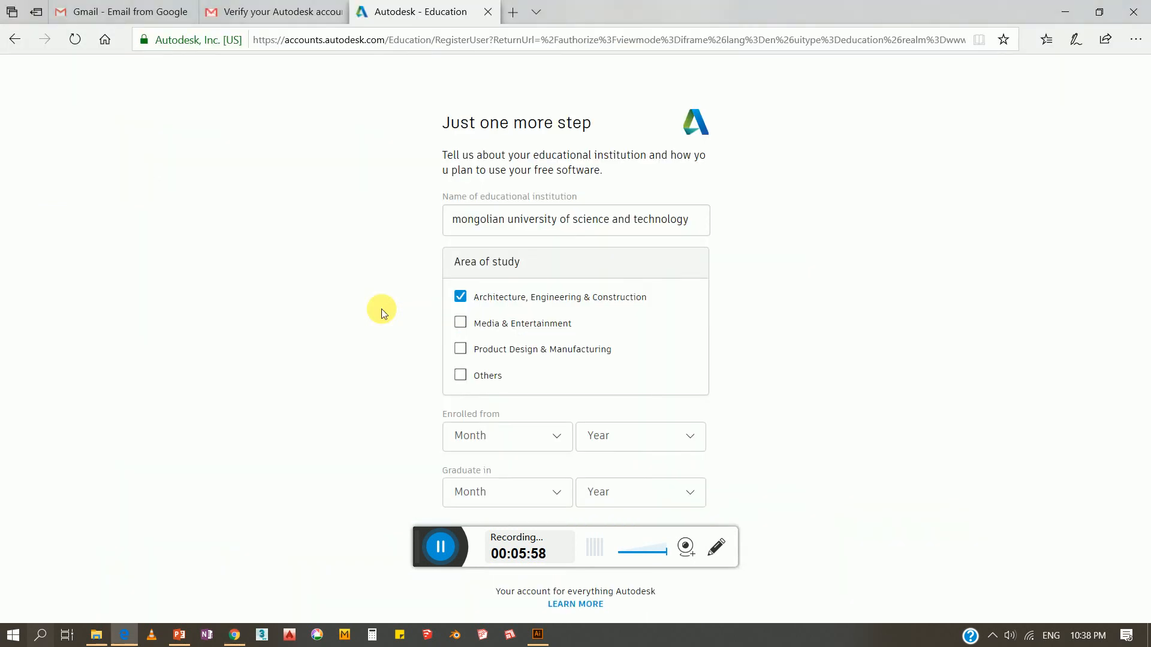
{"action": "key", "text": "alt+Tab"}
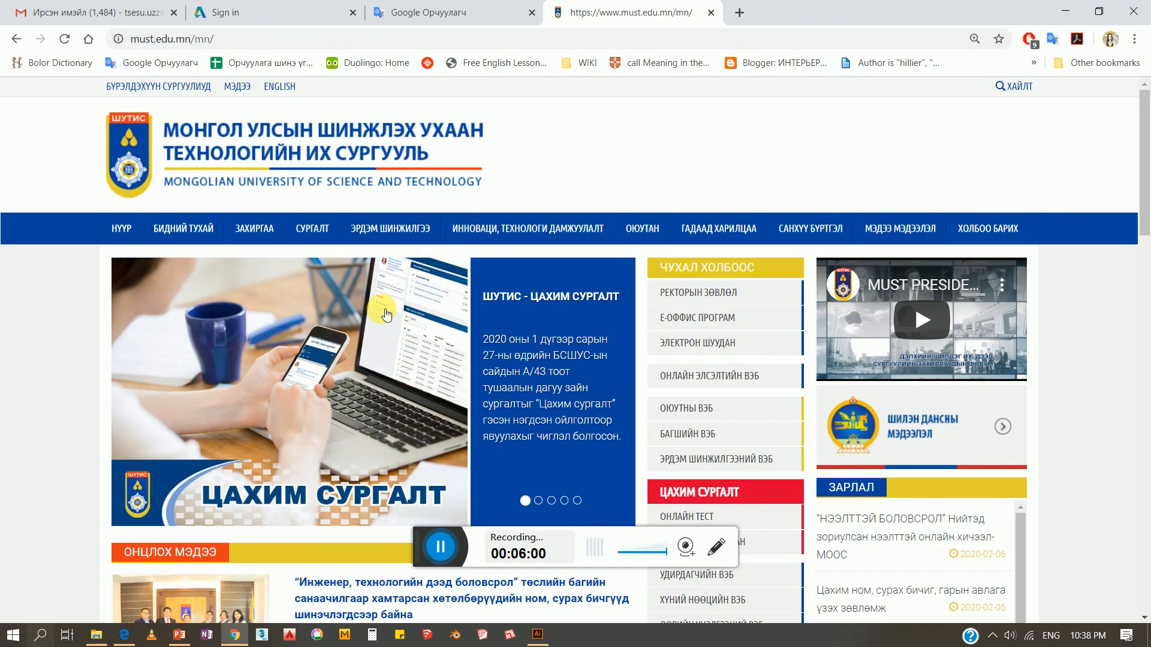
{"action": "key", "text": "alt+Tab"}
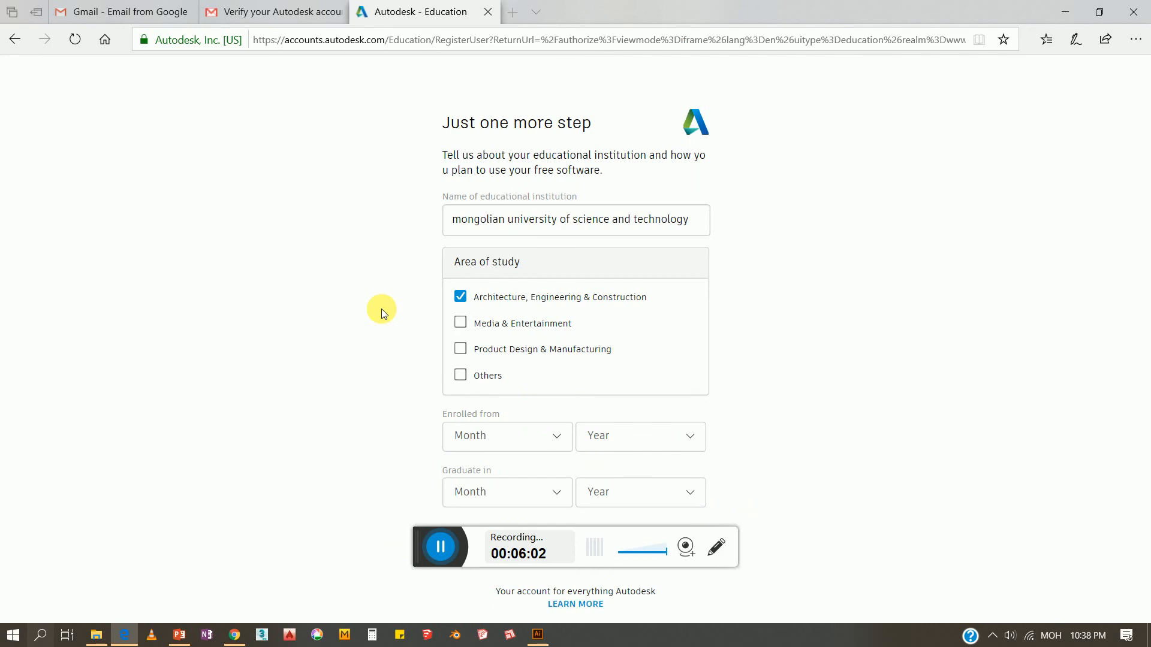
{"action": "key", "text": "alt+Tab"}
{"action": "key", "text": "alt+Tab"}
Set enrolment to September 2017 and graduation to June 2021
{"action": "left_click", "coordinate": [521, 433]}
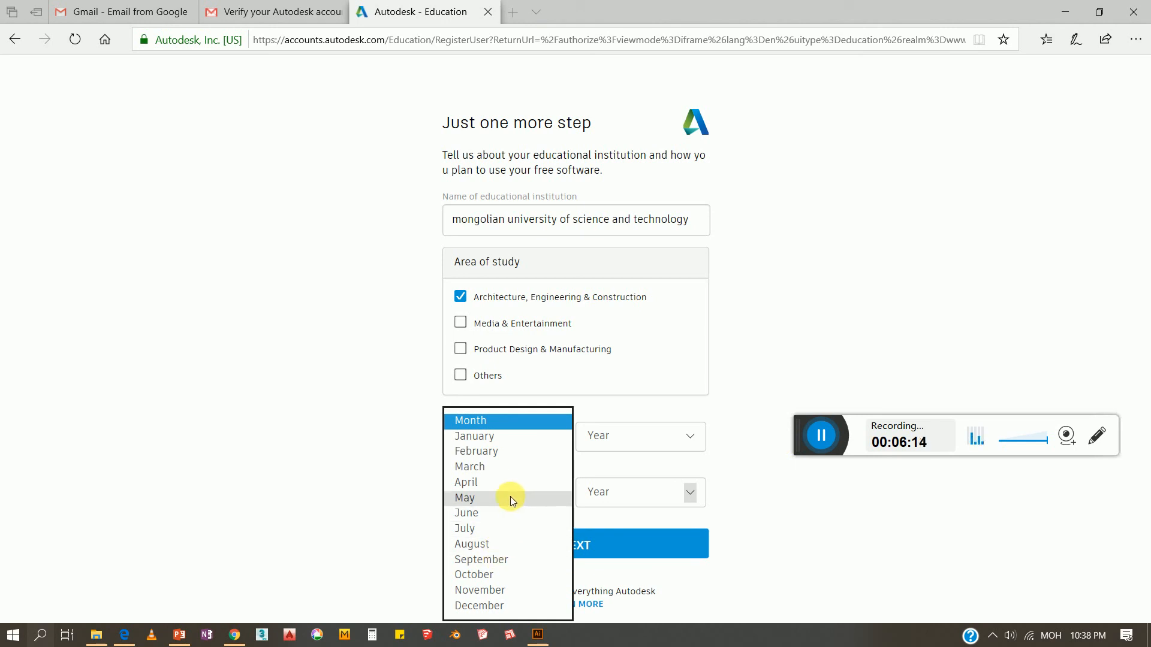
{"action": "left_click", "coordinate": [498, 559]}
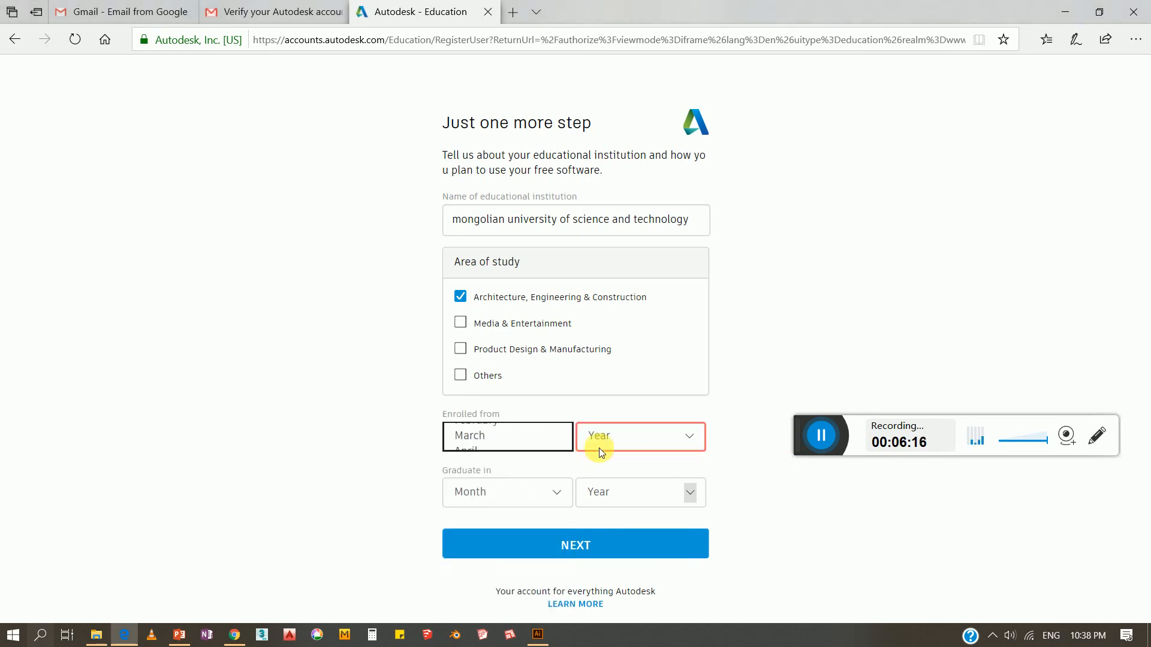
{"action": "left_click", "coordinate": [609, 439]}
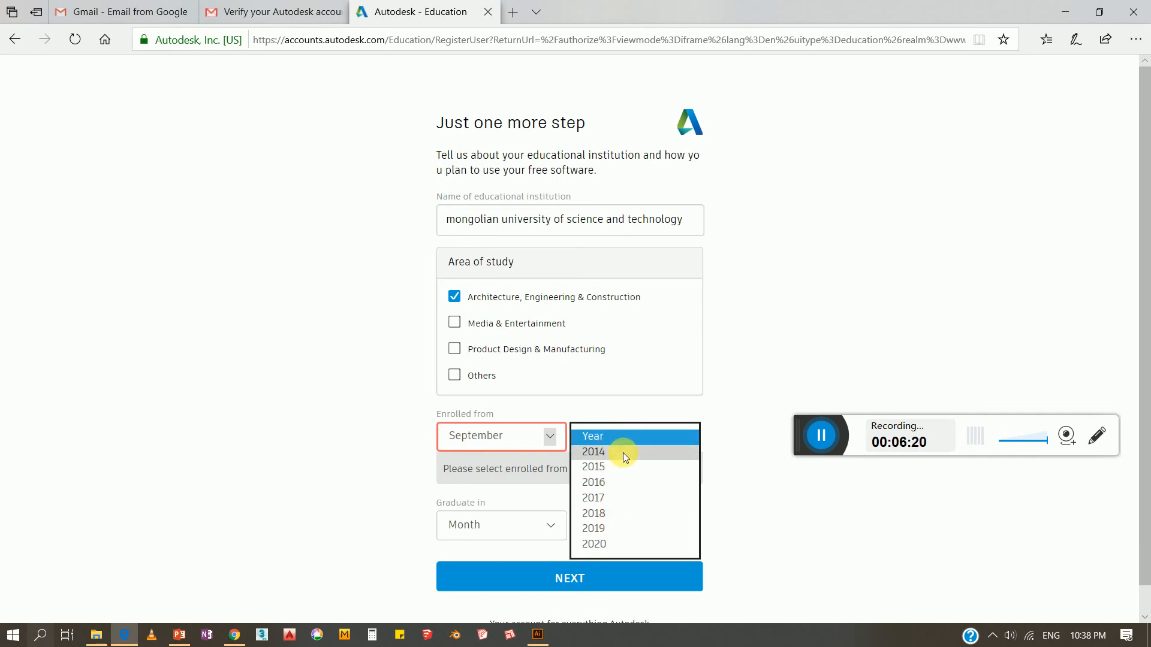
{"action": "left_click", "coordinate": [623, 452]}
{"action": "left_click", "coordinate": [526, 498]}
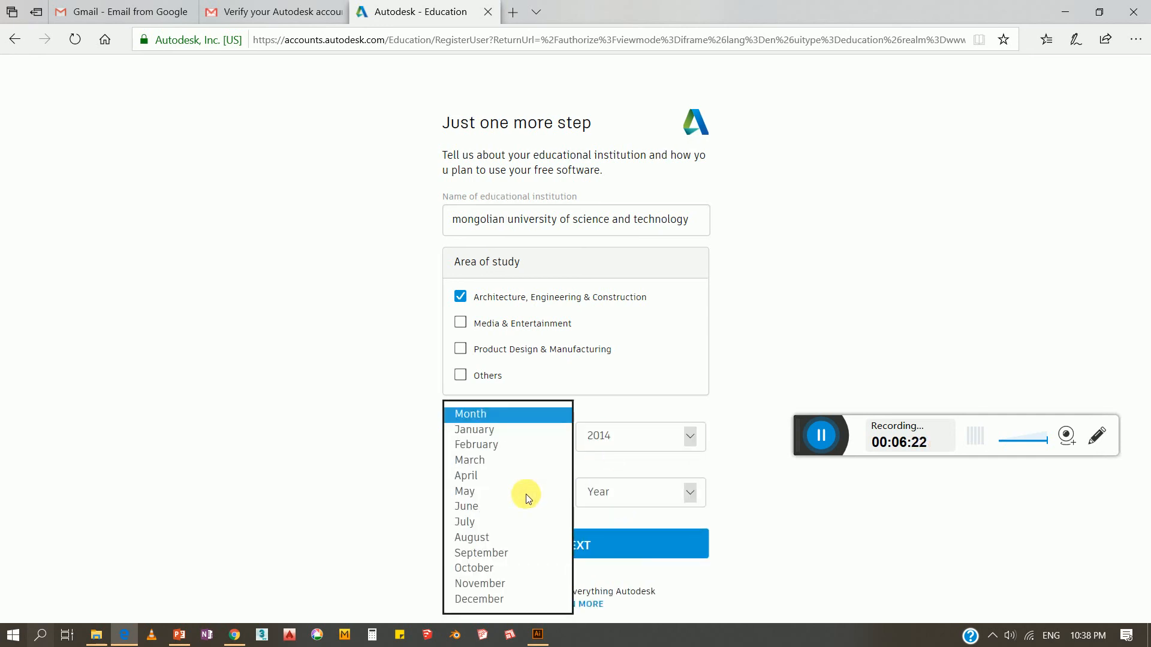
{"action": "left_click", "coordinate": [627, 440]}
{"action": "left_click", "coordinate": [628, 436]}
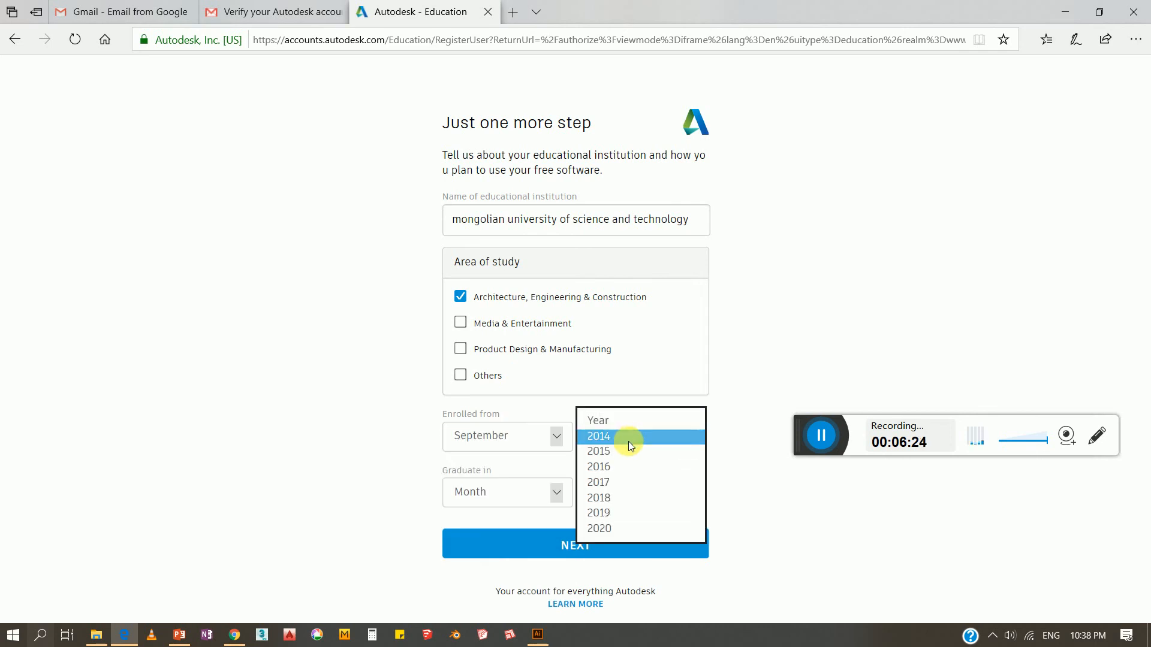
{"action": "left_click", "coordinate": [622, 488]}
{"action": "left_click", "coordinate": [497, 491]}
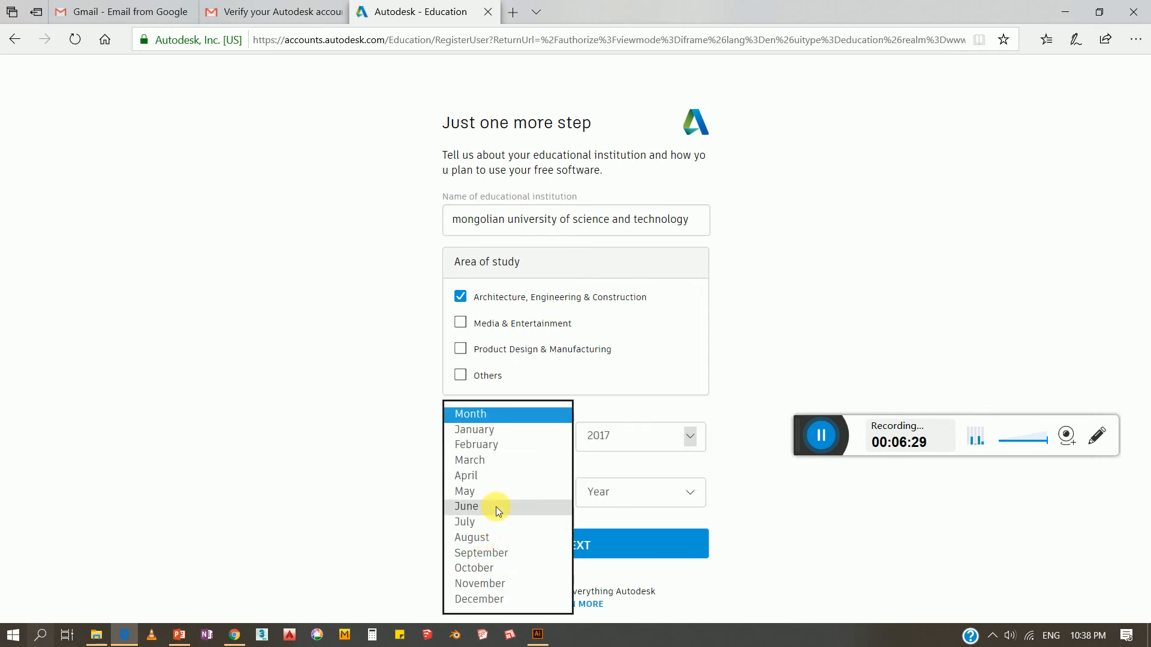
{"action": "left_click", "coordinate": [498, 507]}
{"action": "left_click", "coordinate": [636, 497]}
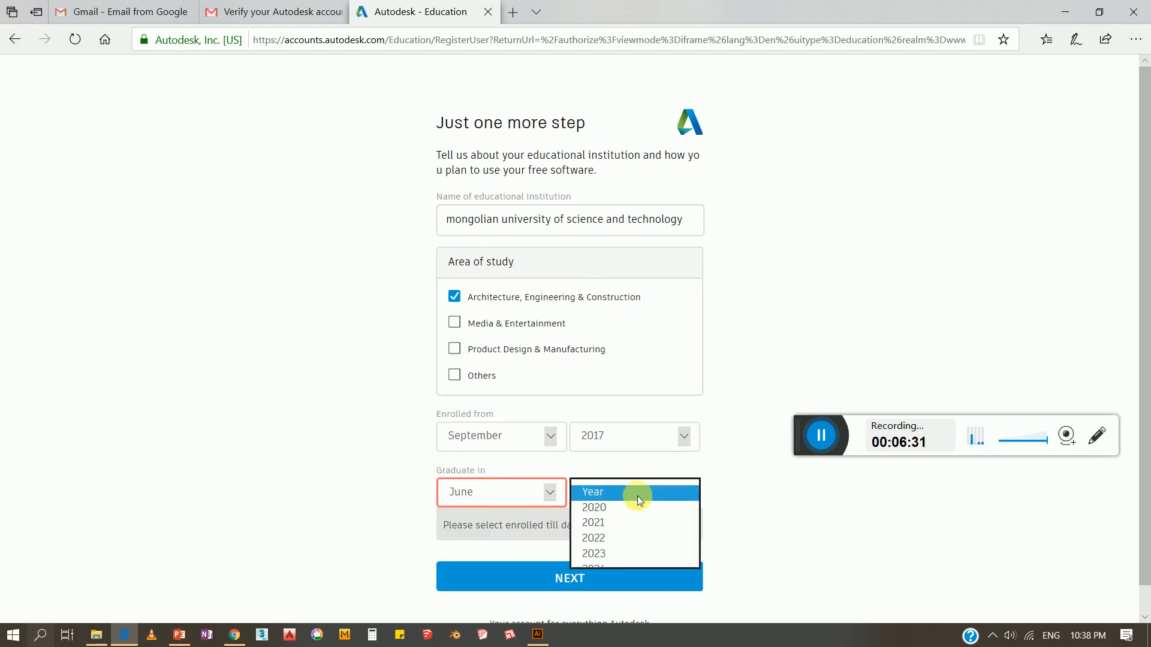
{"action": "left_click", "coordinate": [621, 522]}
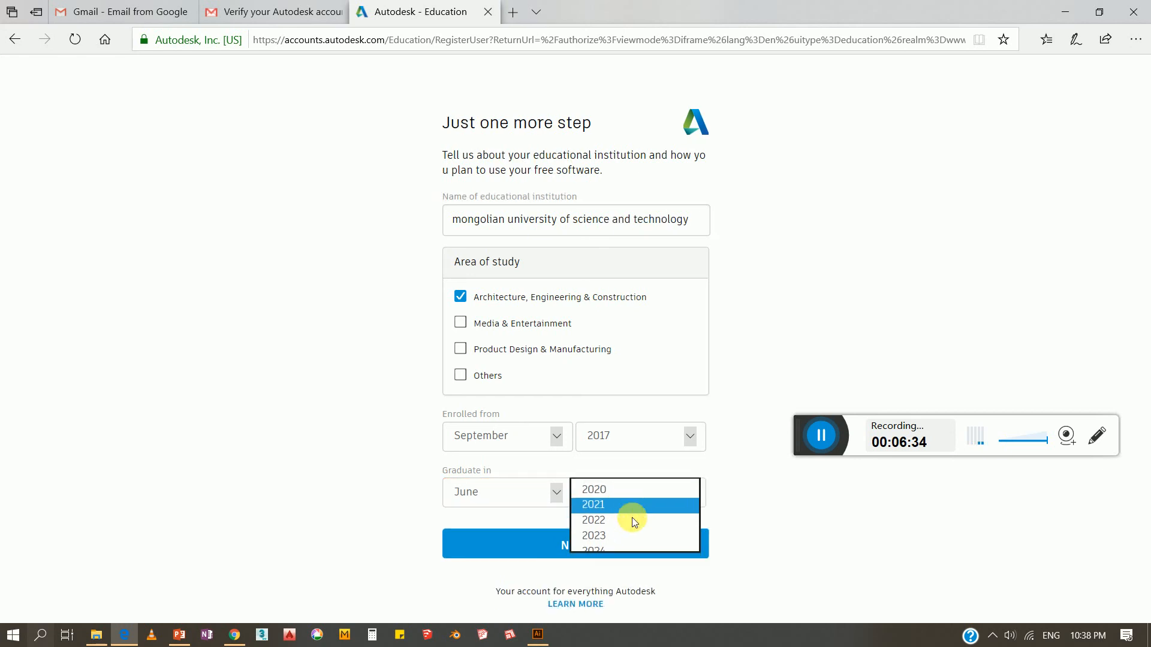
Capitalise the institution name to 'Mongolian…', resubmit, and begin adding it as a new institution
{"action": "left_click", "coordinate": [584, 538]}
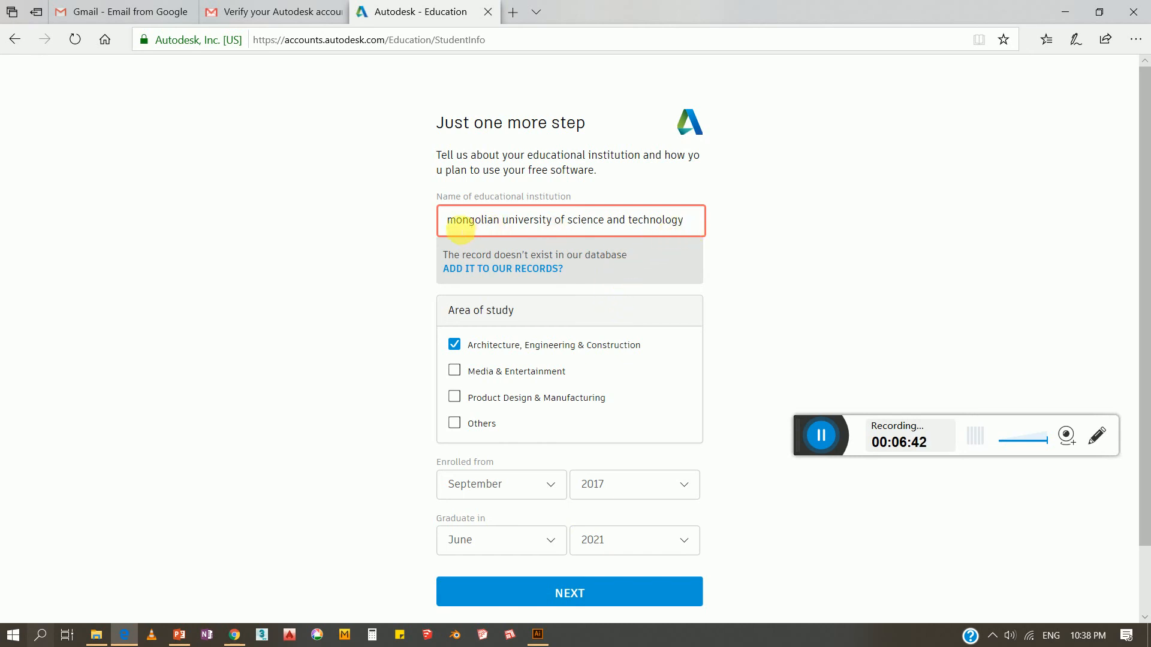
{"action": "left_click_drag", "start_coordinate": [442, 225], "coordinate": [450, 227]}
{"action": "type", "text": "M"}
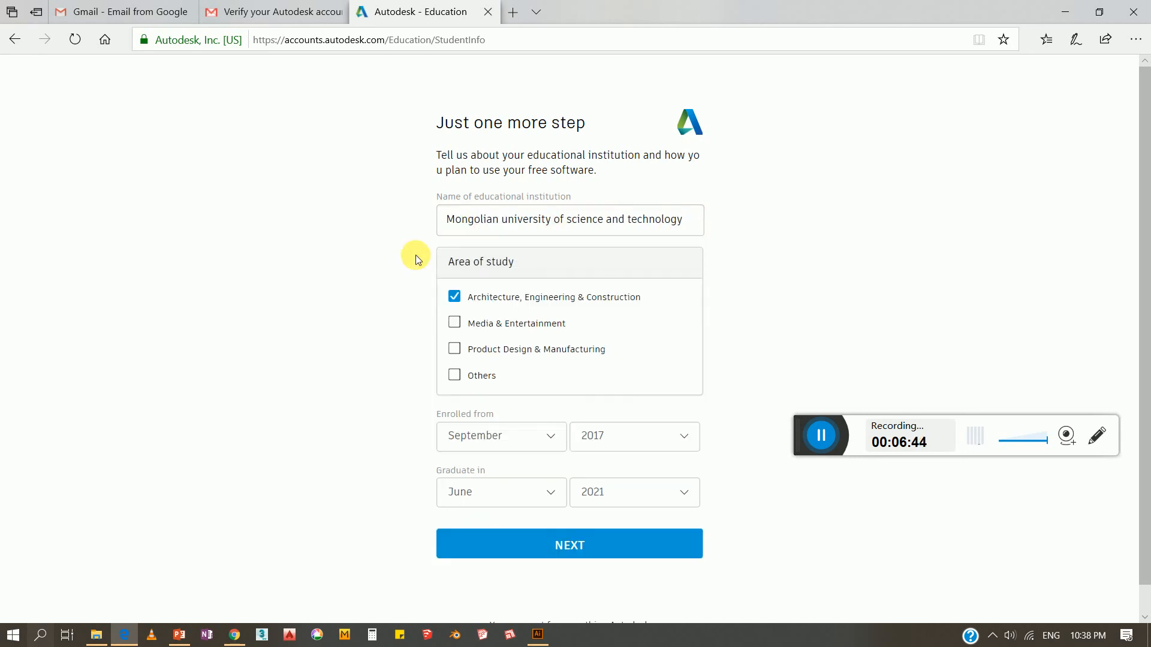
{"action": "left_click", "coordinate": [576, 542]}
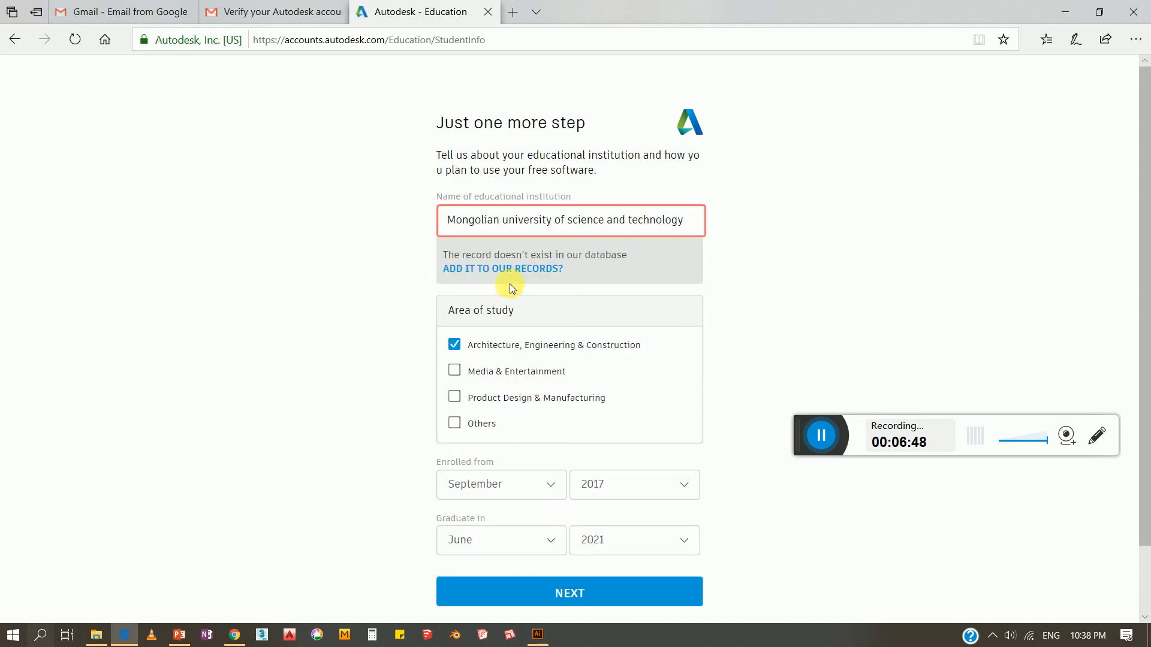
{"action": "left_click", "coordinate": [511, 268]}
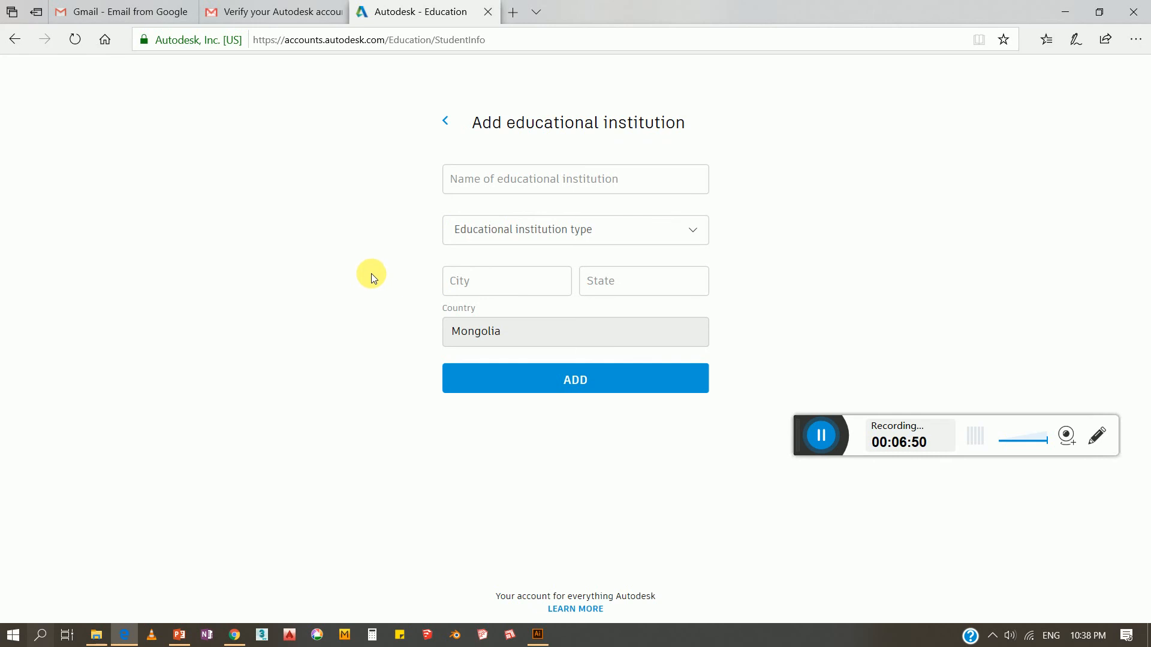
Name the new institution 'Mongolian university of science and technology'
{"action": "left_click", "coordinate": [518, 192]}
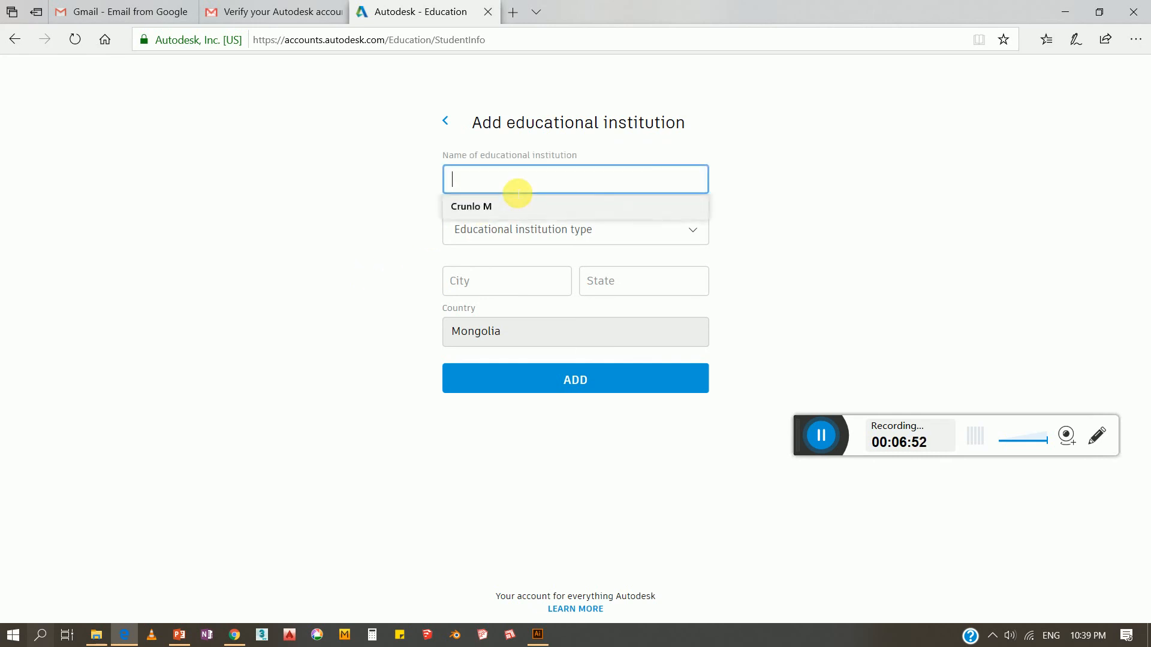
{"action": "type", "text": "M"}
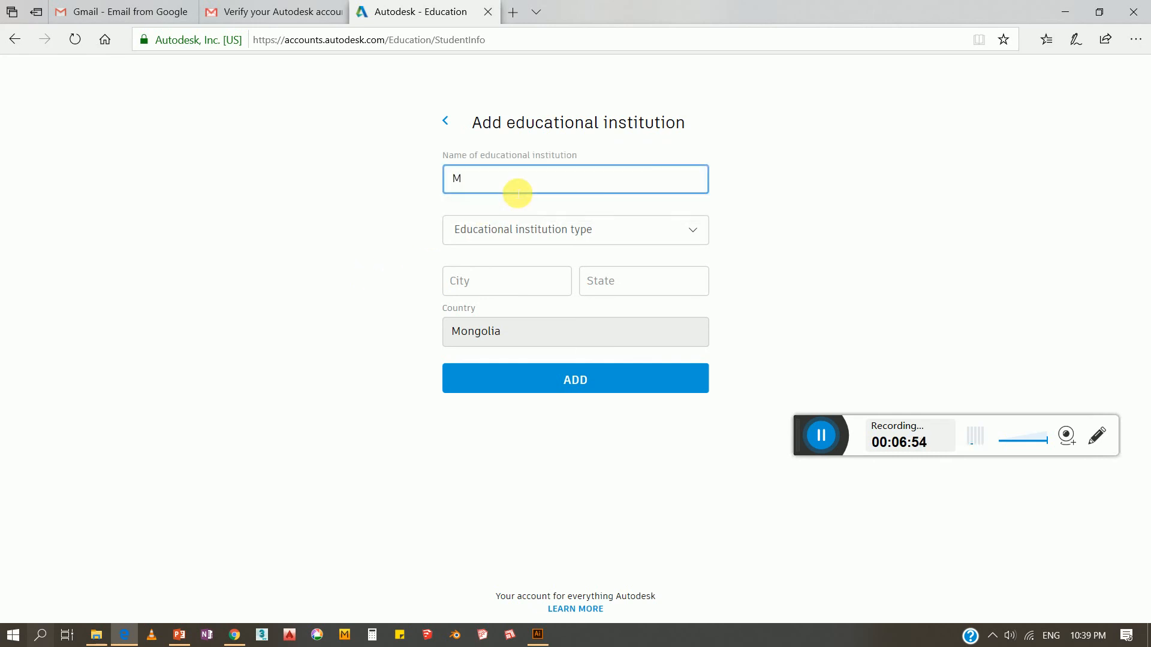
{"action": "type", "text": "ongolian university"}
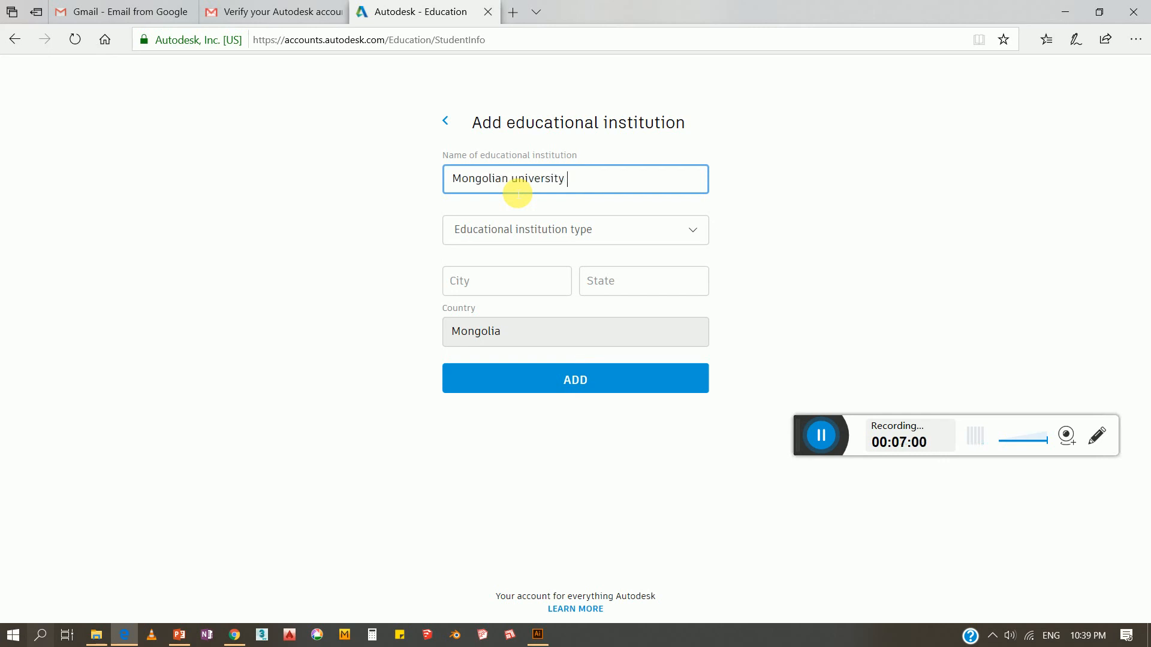
{"action": "type", "text": " of science"}
{"action": "key", "text": "alt+Tab"}
{"action": "key", "text": "alt+Tab"}
{"action": "key", "text": "alt+Tab"}
{"action": "key", "text": "alt+Tab"}
{"action": "type", "text": "and technolo"}
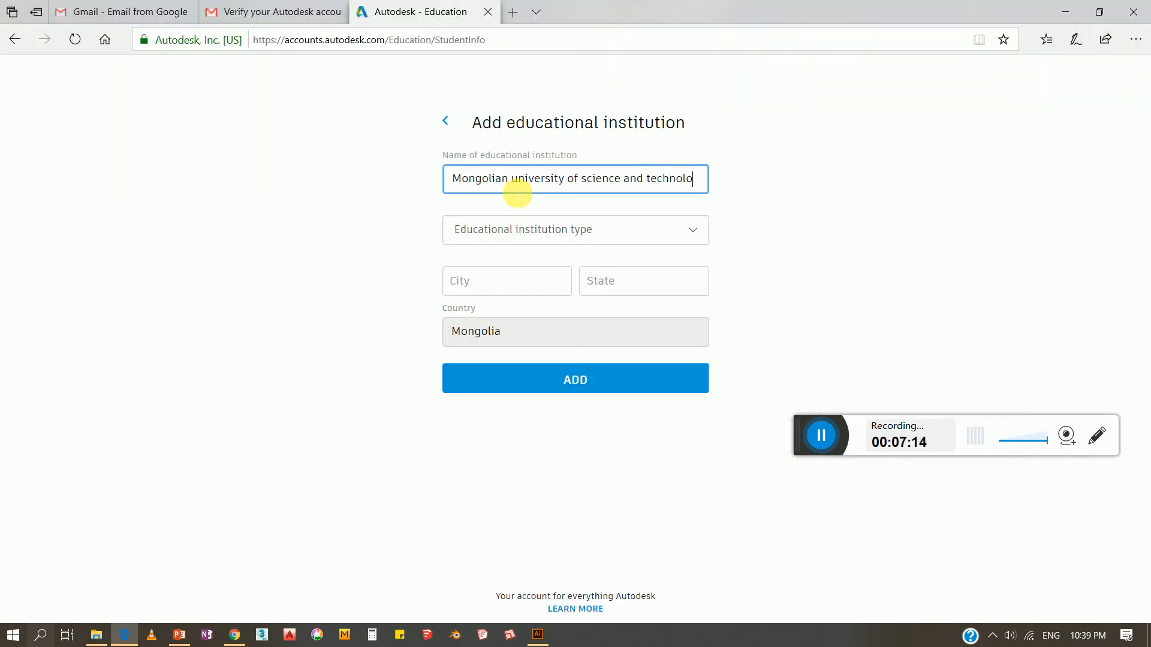
{"action": "type", "text": "gy"}
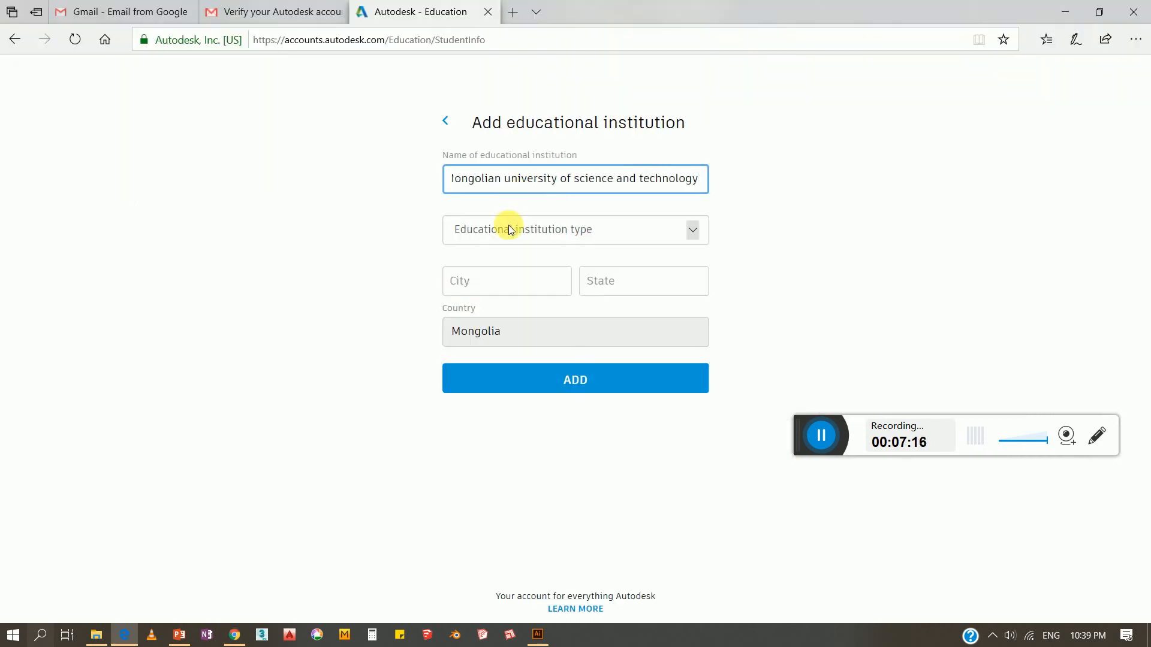
{"action": "left_click", "coordinate": [511, 228]}
Enter city Ulaanbaatar and state Mongolia, then add the institution
{"action": "left_click", "coordinate": [503, 283]}
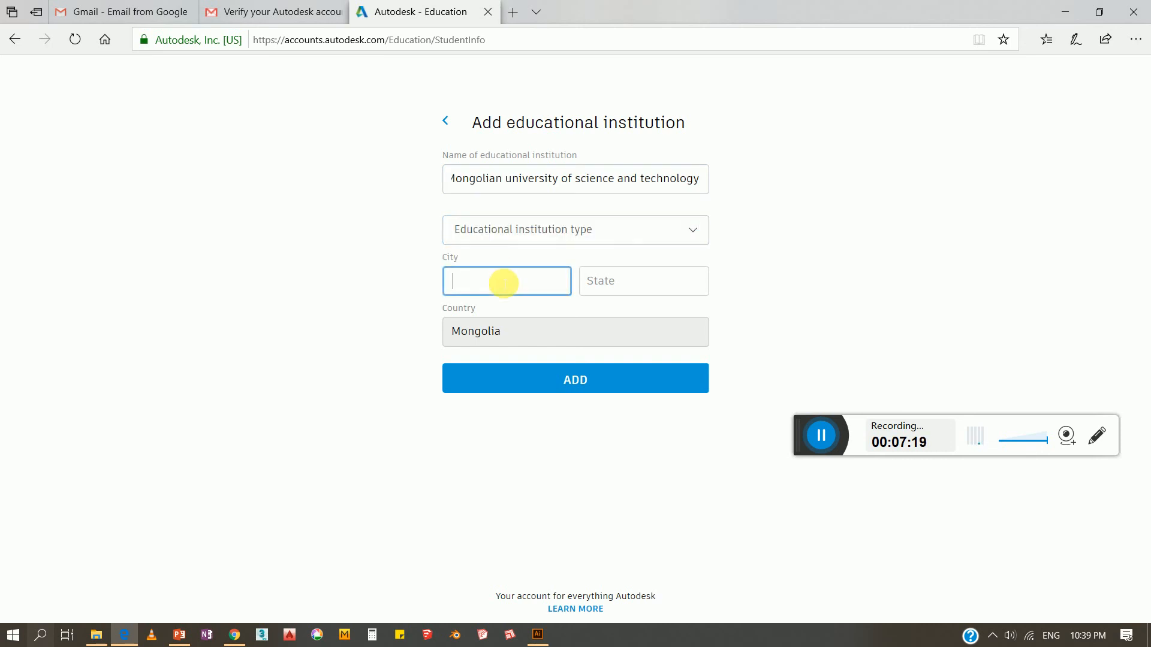
{"action": "type", "text": "Ulaanbaatar"}
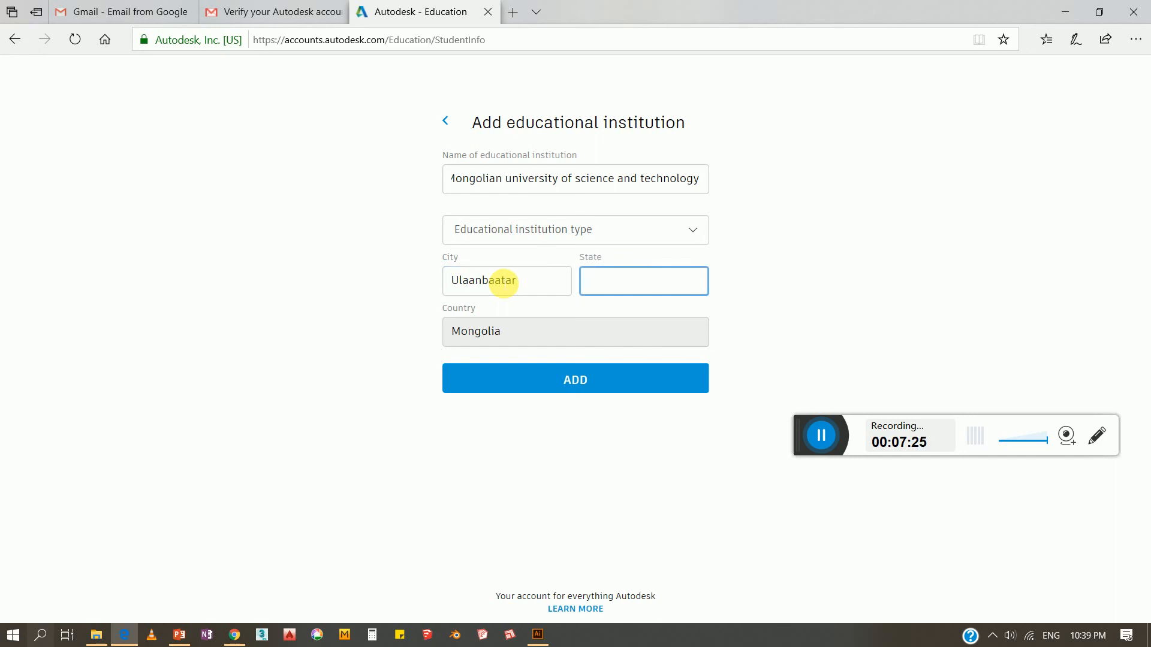
{"action": "type", "text": "Mongolia"}
{"action": "left_click", "coordinate": [525, 376]}
{"action": "scroll", "coordinate": [380, 342], "scroll_direction": "down", "scroll_amount": 1}
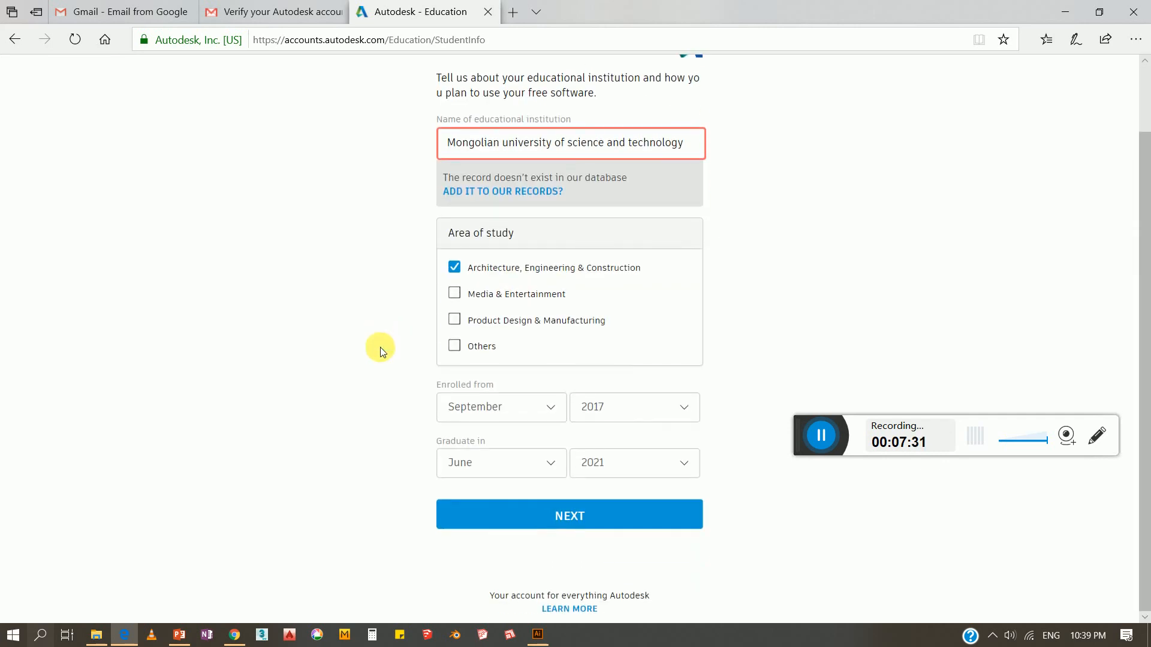
Save the education details and continue past the Account set confirmation to AutoCAD's page
{"action": "left_click", "coordinate": [469, 514]}
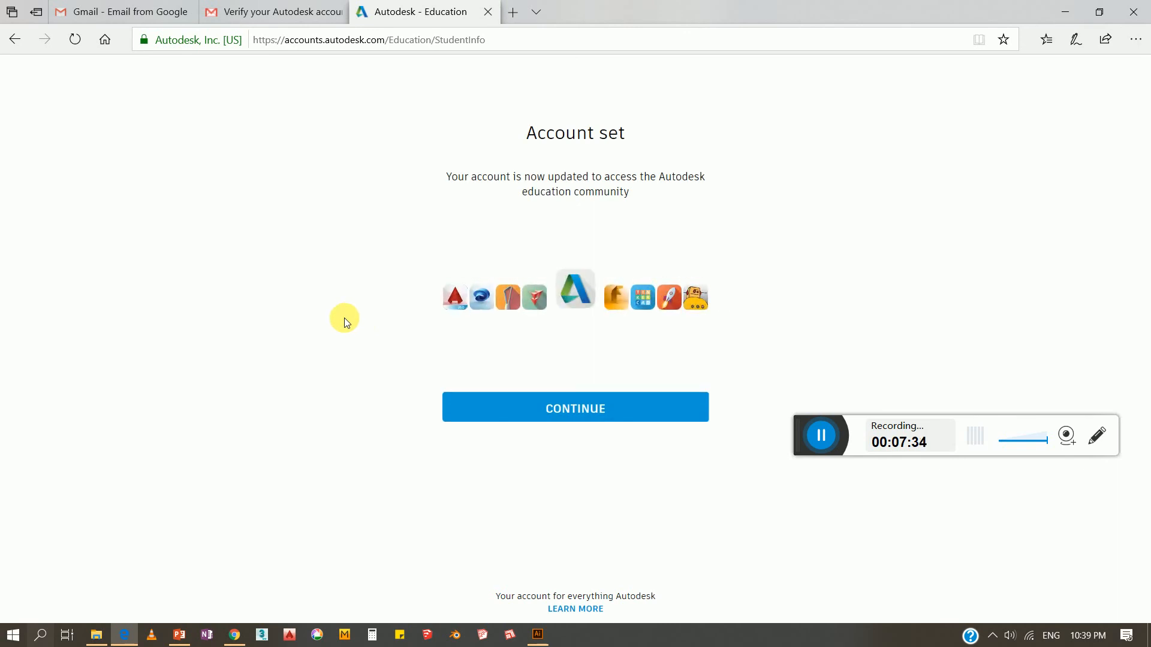
{"action": "left_click", "coordinate": [580, 411]}
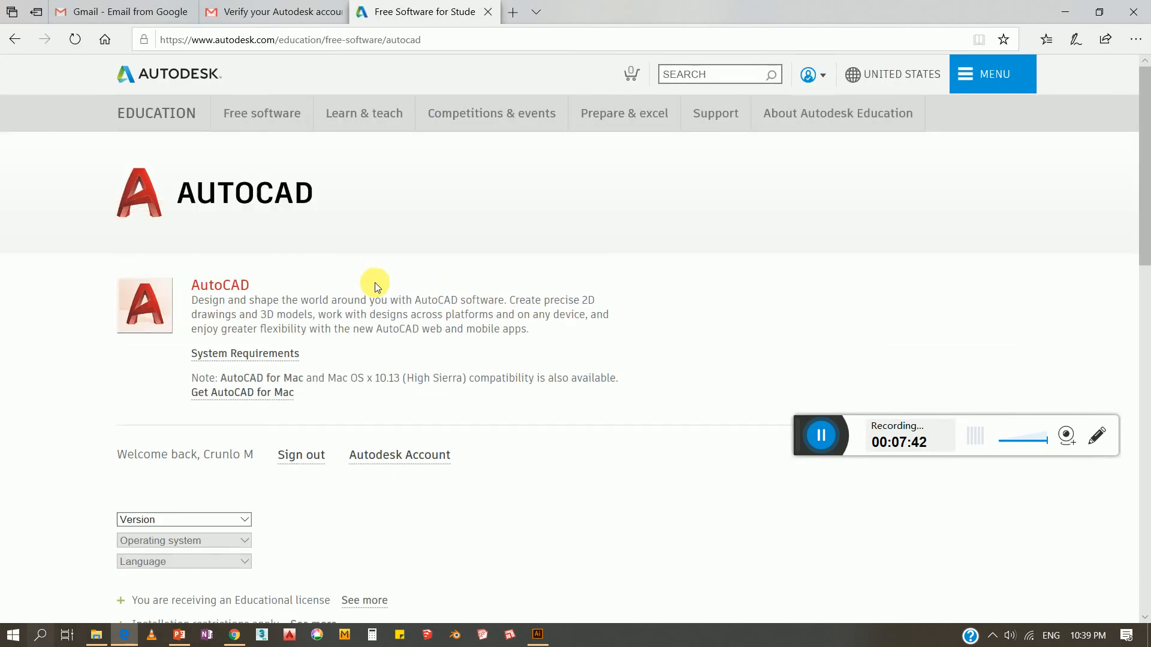
Select AutoCAD 2017 as the version, leave the operating system unchanged, and minimize Edge
{"action": "scroll", "coordinate": [375, 286], "scroll_direction": "down", "scroll_amount": 2}
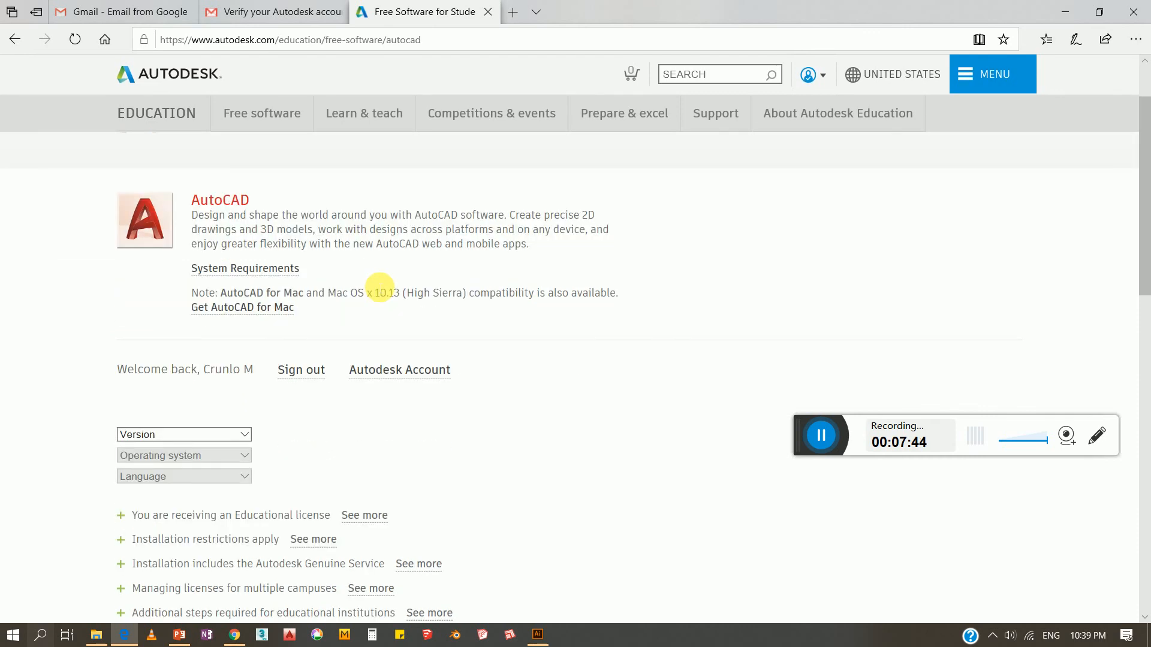
{"action": "scroll", "coordinate": [380, 287], "scroll_direction": "down", "scroll_amount": 2}
{"action": "scroll", "coordinate": [380, 287], "scroll_direction": "up", "scroll_amount": 2}
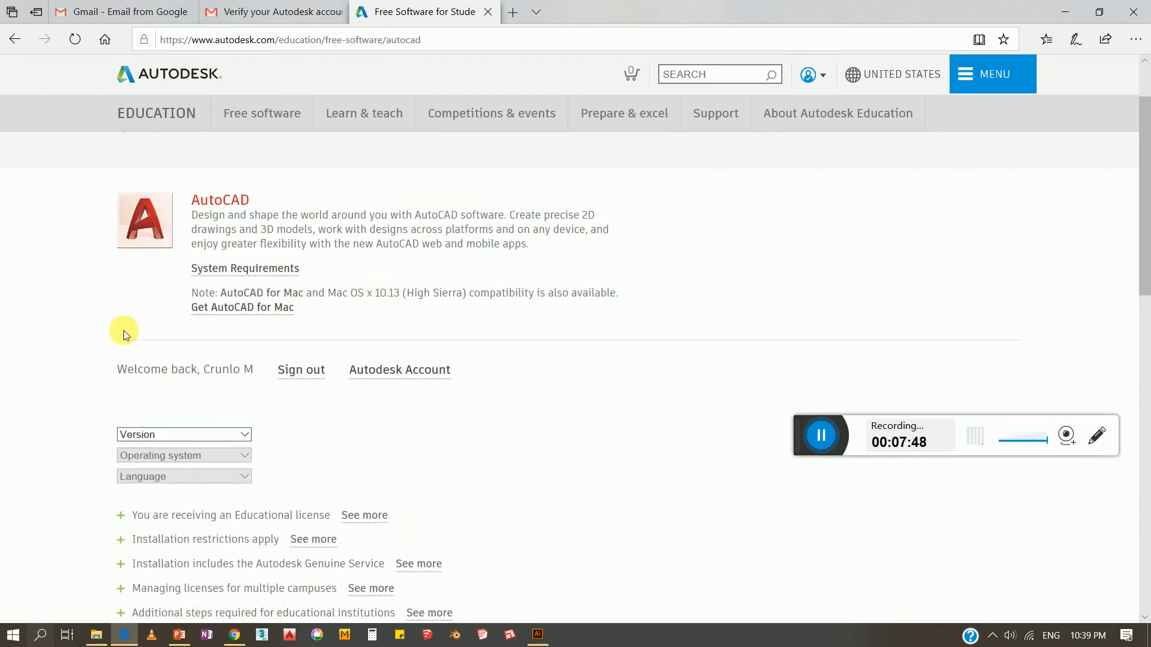
{"action": "left_click", "coordinate": [159, 435]}
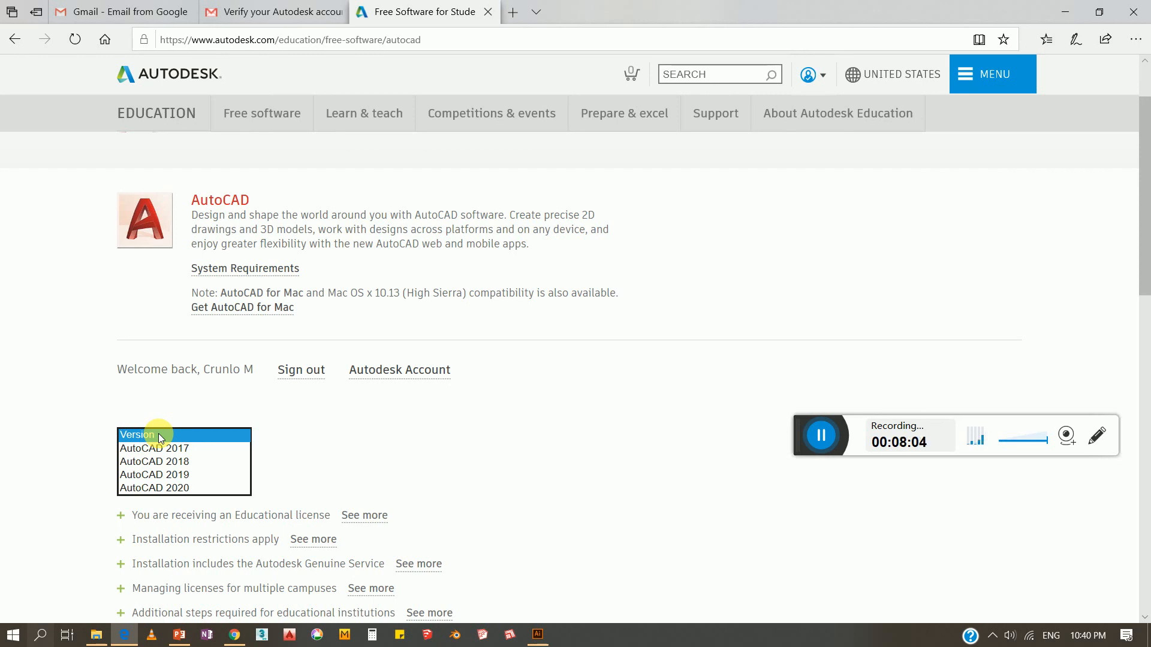
{"action": "left_click", "coordinate": [160, 448]}
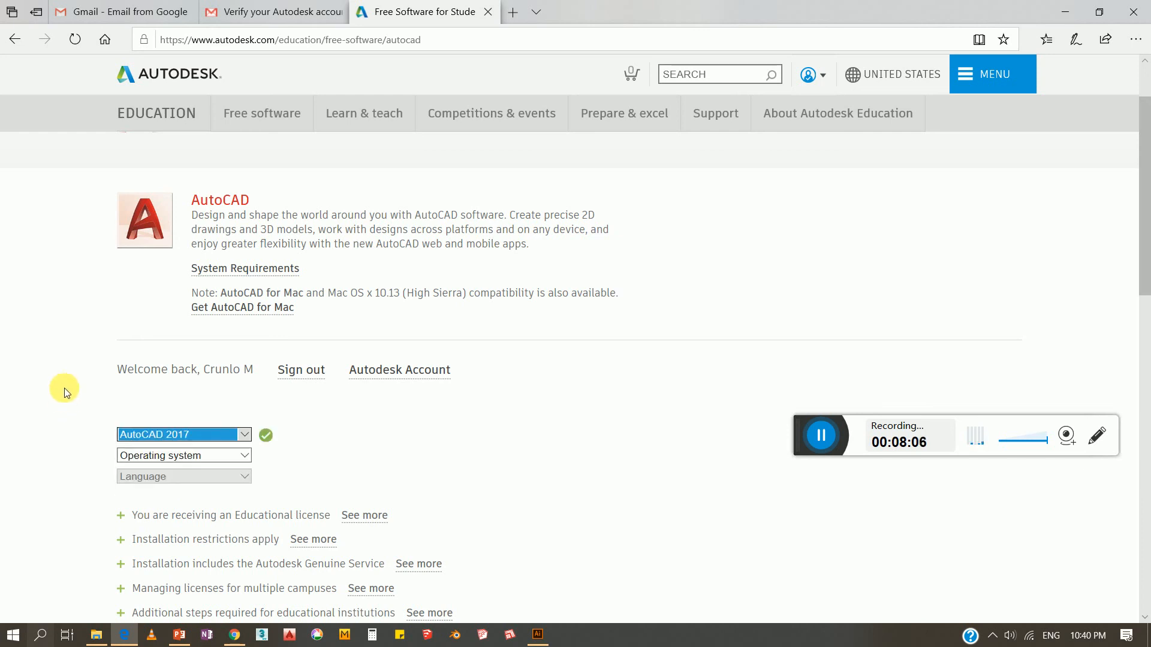
{"action": "left_click", "coordinate": [147, 457]}
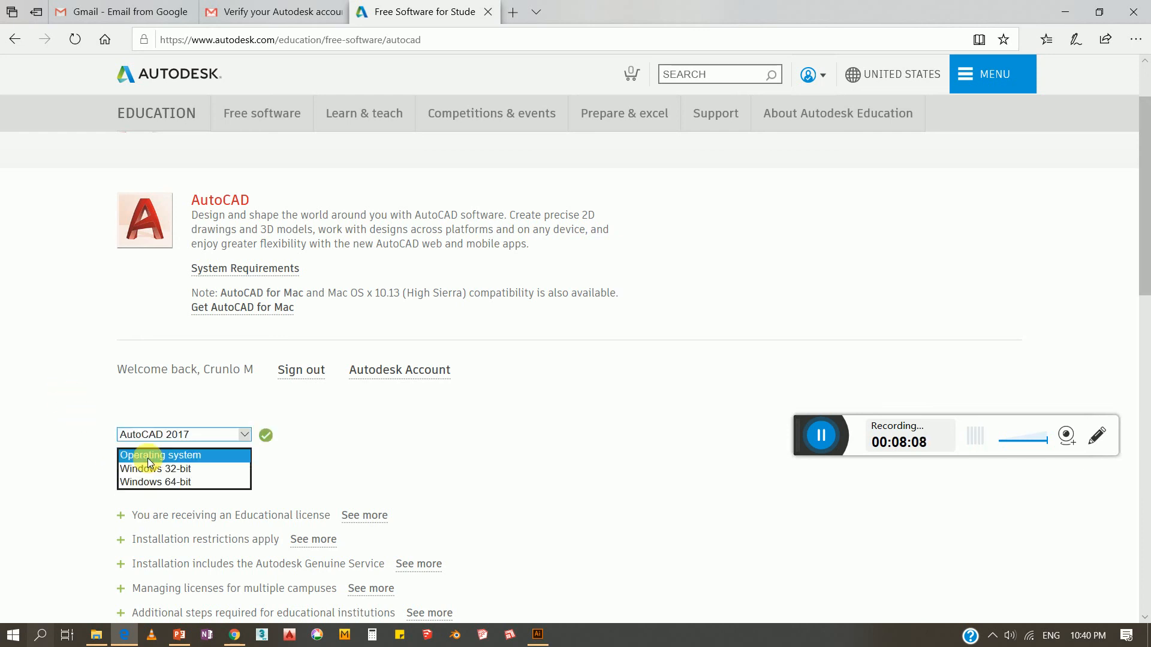
{"action": "left_click", "coordinate": [90, 480]}
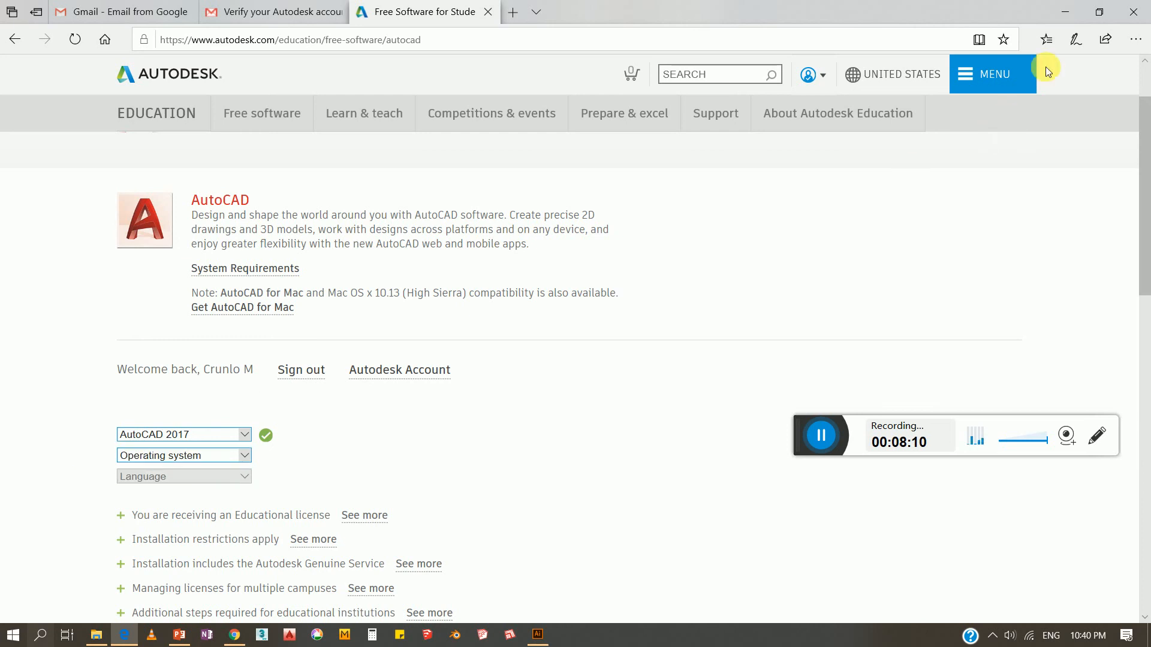
{"action": "left_click", "coordinate": [1065, 12]}
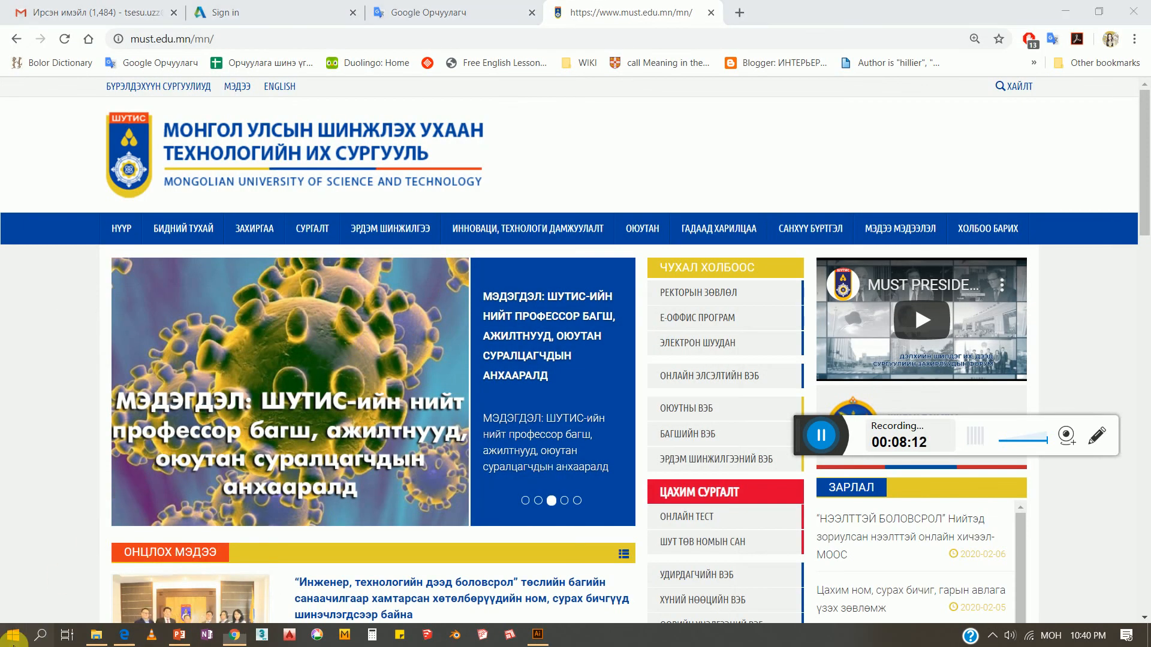
Dismiss the Start menu and minimize the Chrome university website window
{"action": "left_click", "coordinate": [13, 639]}
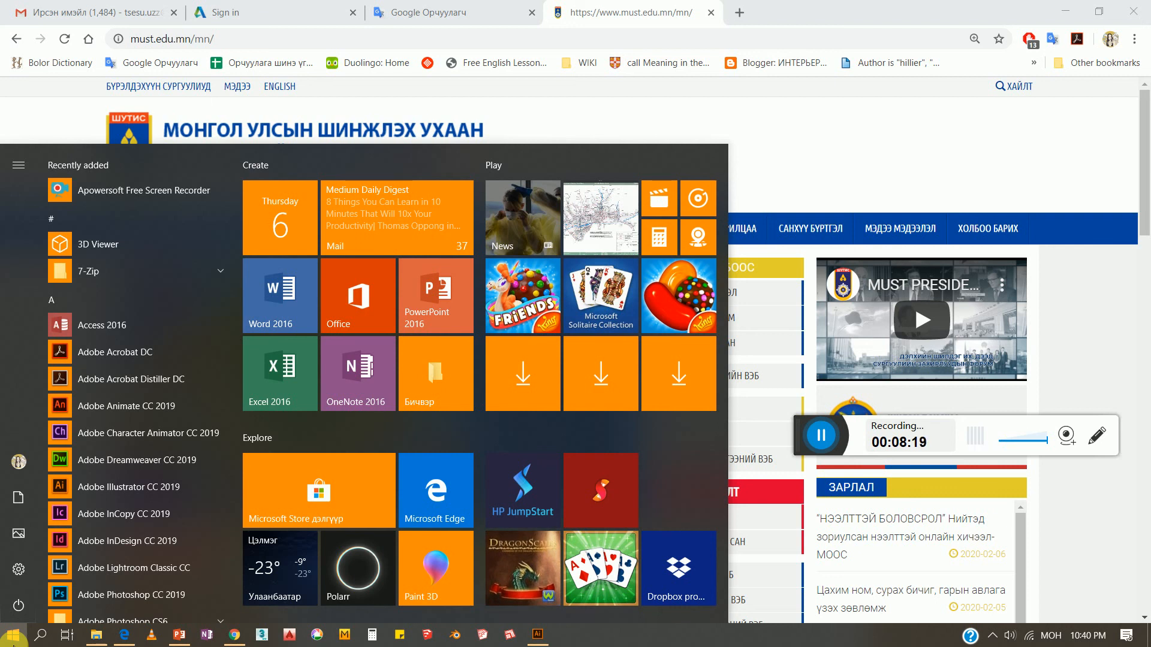
{"action": "left_click", "coordinate": [689, 636]}
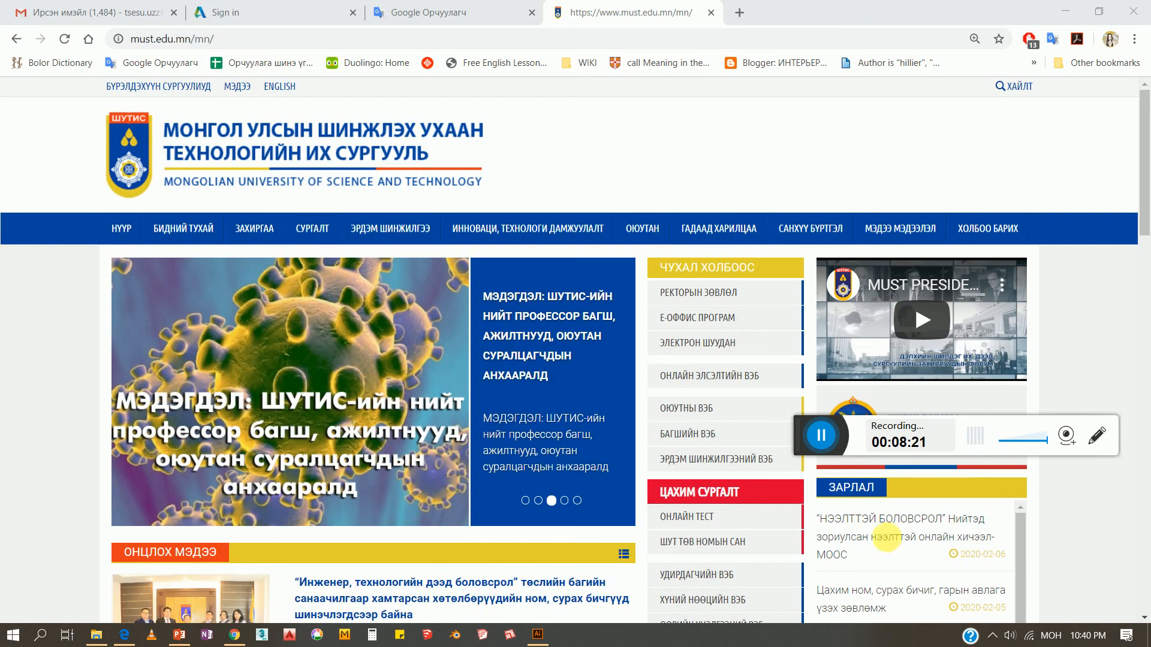
{"action": "left_click", "coordinate": [1148, 637]}
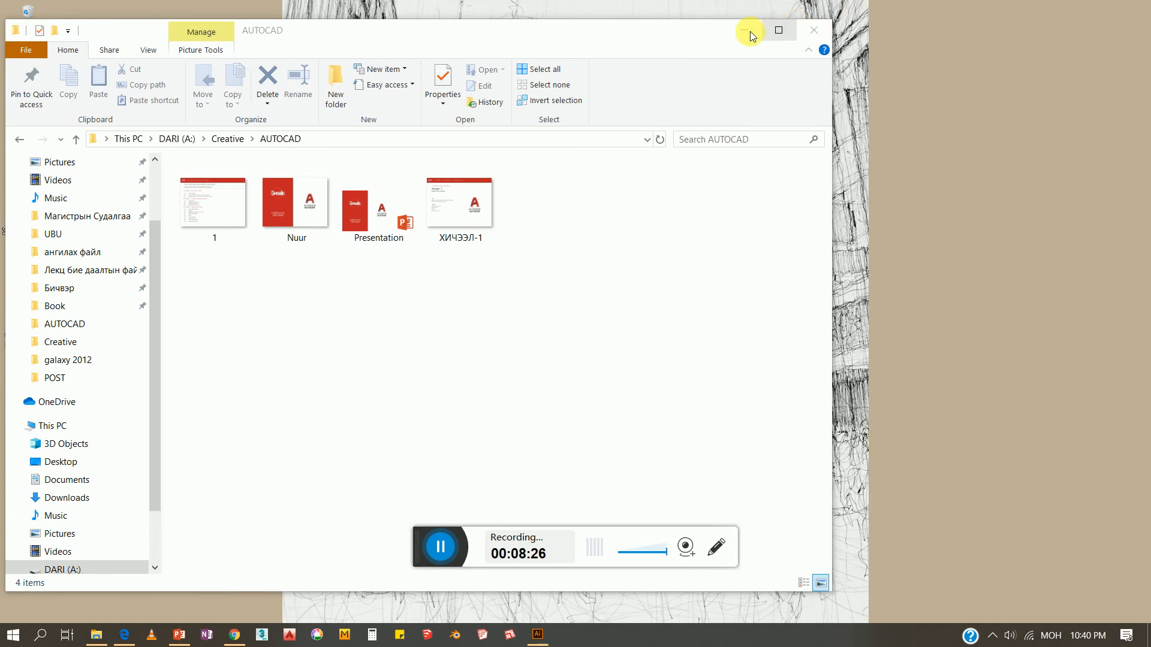
Minimize the AUTOCAD folder window in File Explorer
{"action": "left_click", "coordinate": [744, 32]}
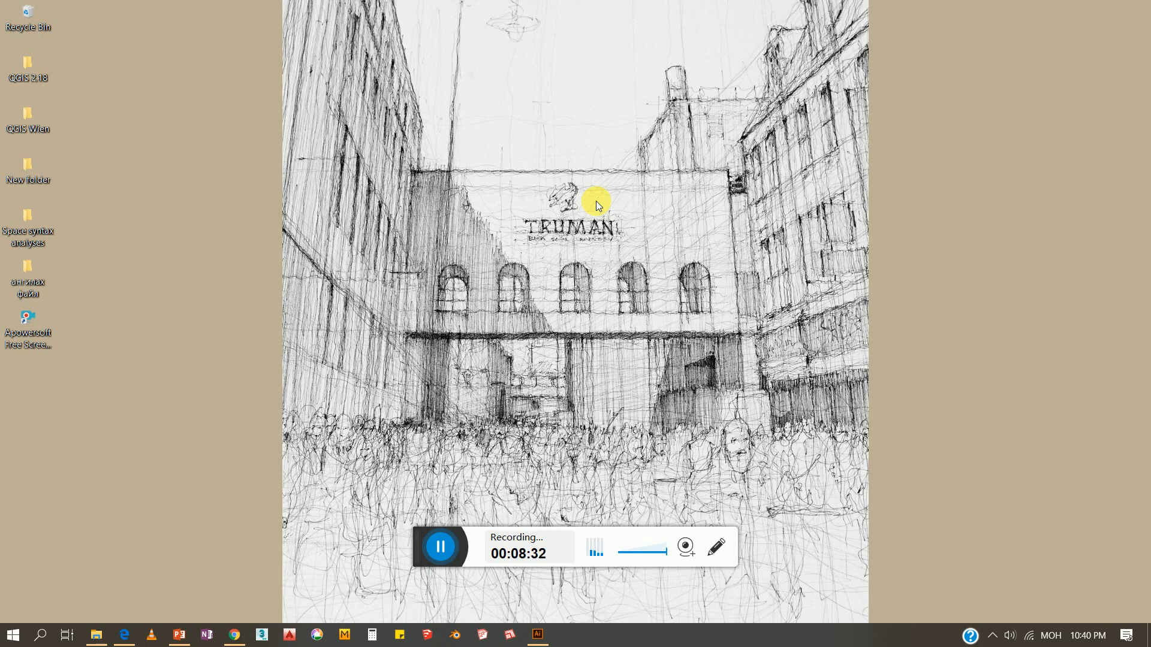
Run dxdiag to confirm the PC has Windows 10 Home 64-bit, then return to Edge
{"action": "key", "text": "super+r"}
{"action": "type", "text": "dxdiag"}
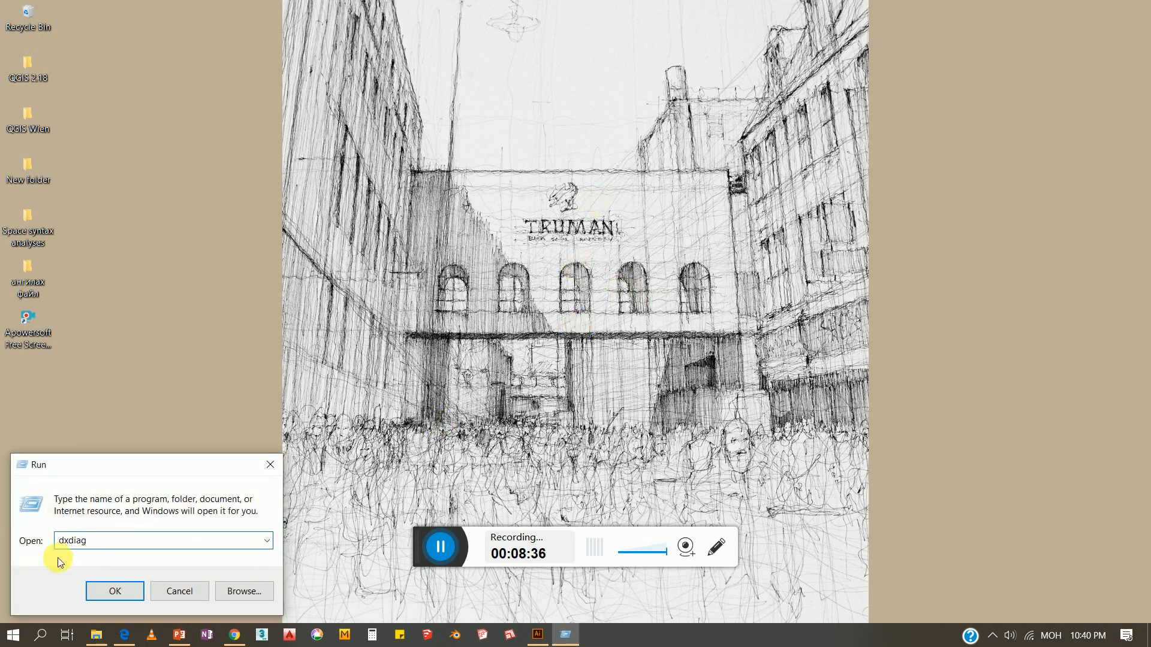
{"action": "left_click", "coordinate": [120, 592]}
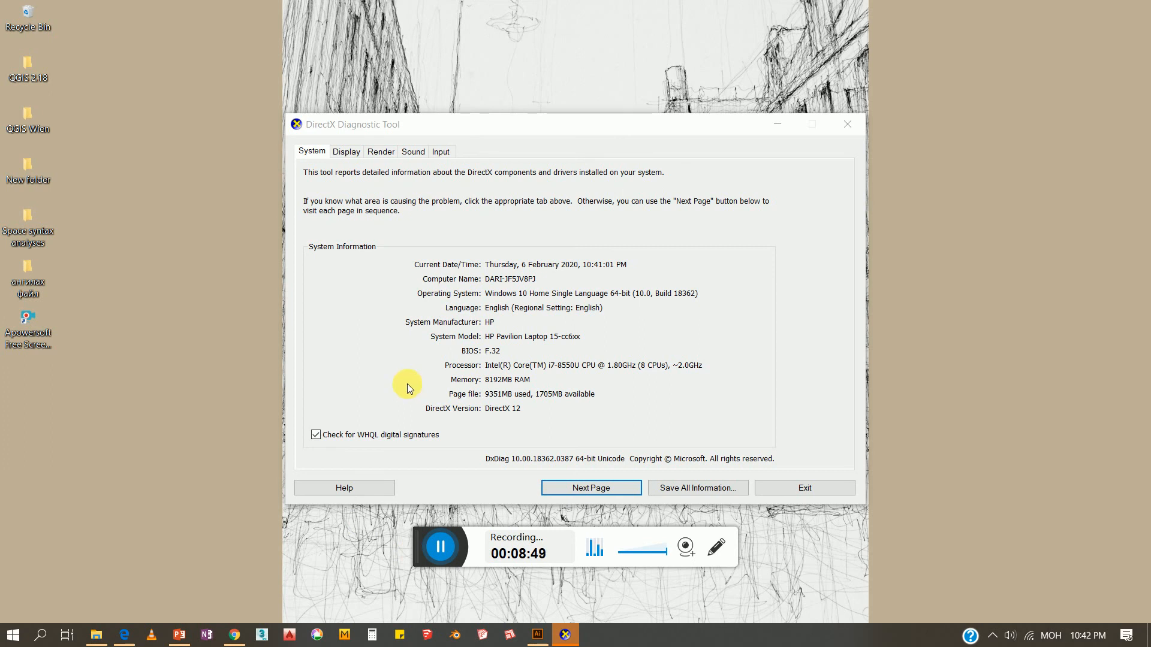
{"action": "left_click", "coordinate": [606, 298]}
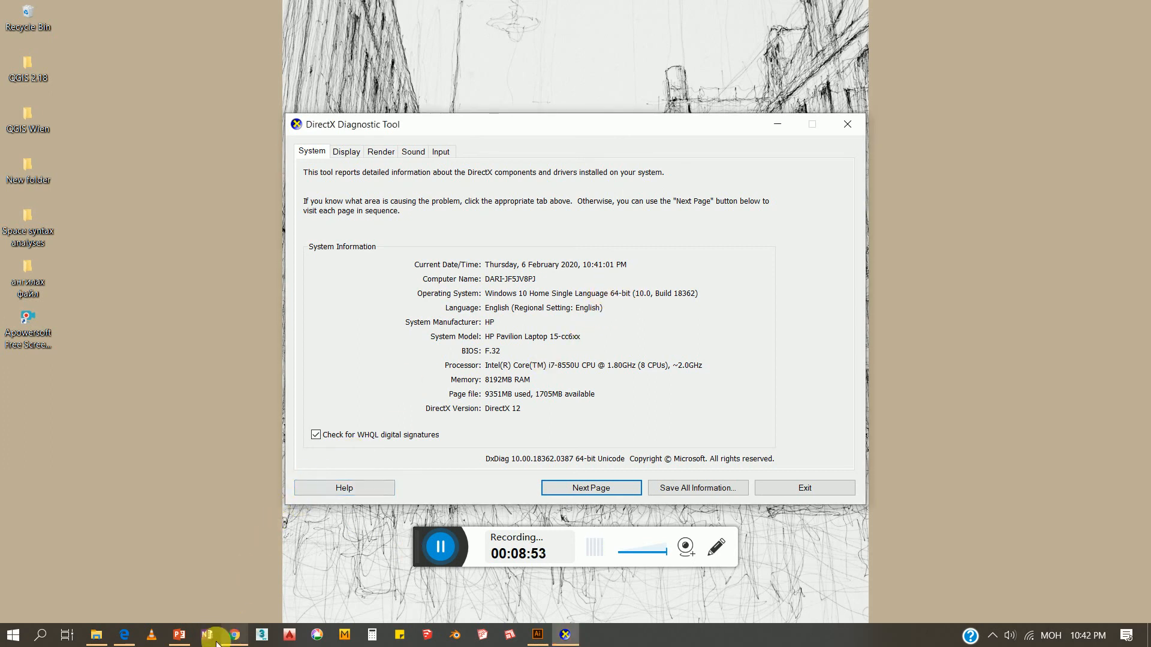
{"action": "left_click", "coordinate": [124, 635]}
Set the AutoCAD 2017 download options to Windows 64-bit and English to reveal the serial number
{"action": "left_click", "coordinate": [200, 453]}
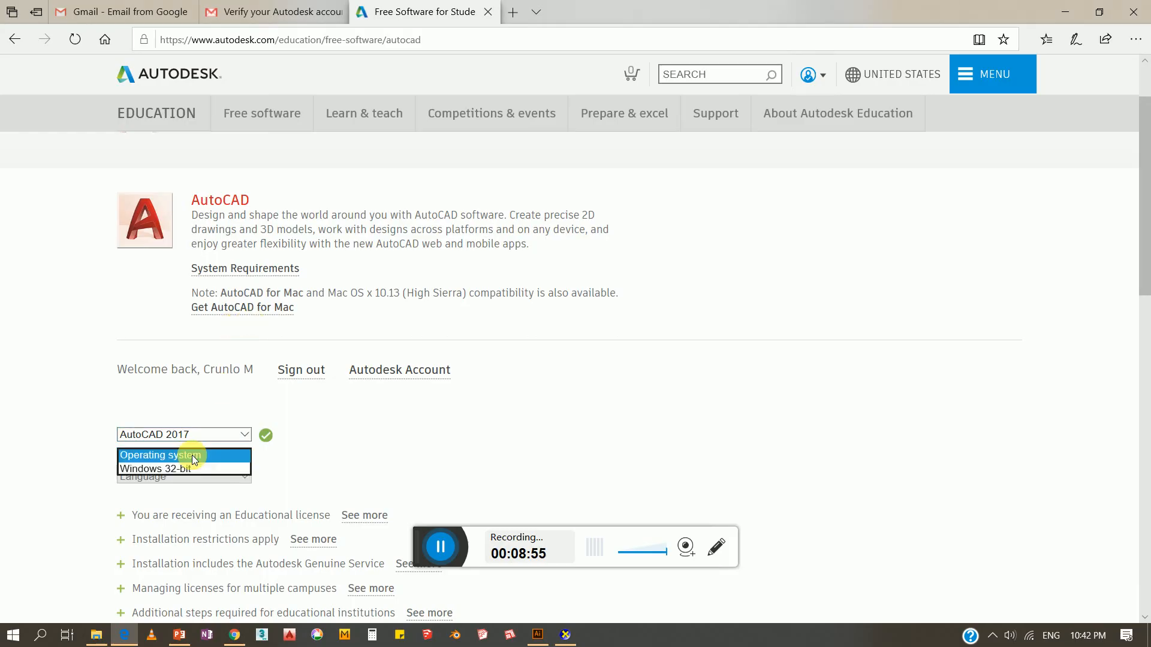
{"action": "left_click", "coordinate": [179, 480]}
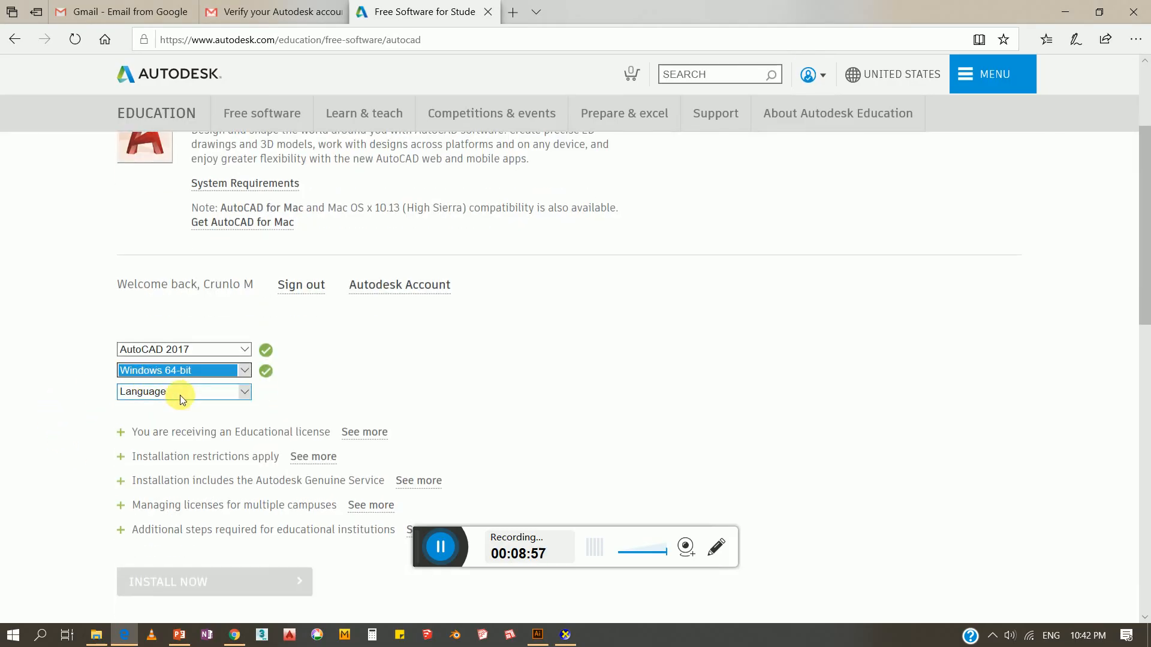
{"action": "left_click", "coordinate": [180, 394]}
{"action": "left_click", "coordinate": [173, 418]}
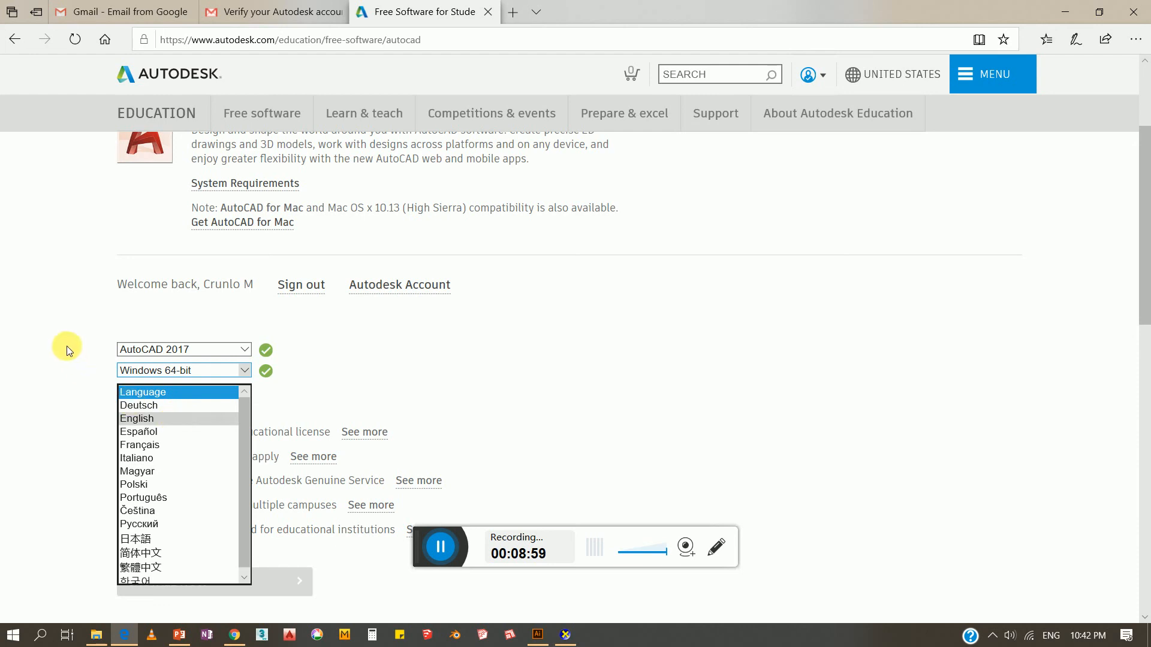
{"action": "scroll", "coordinate": [84, 340], "scroll_direction": "up", "scroll_amount": 2}
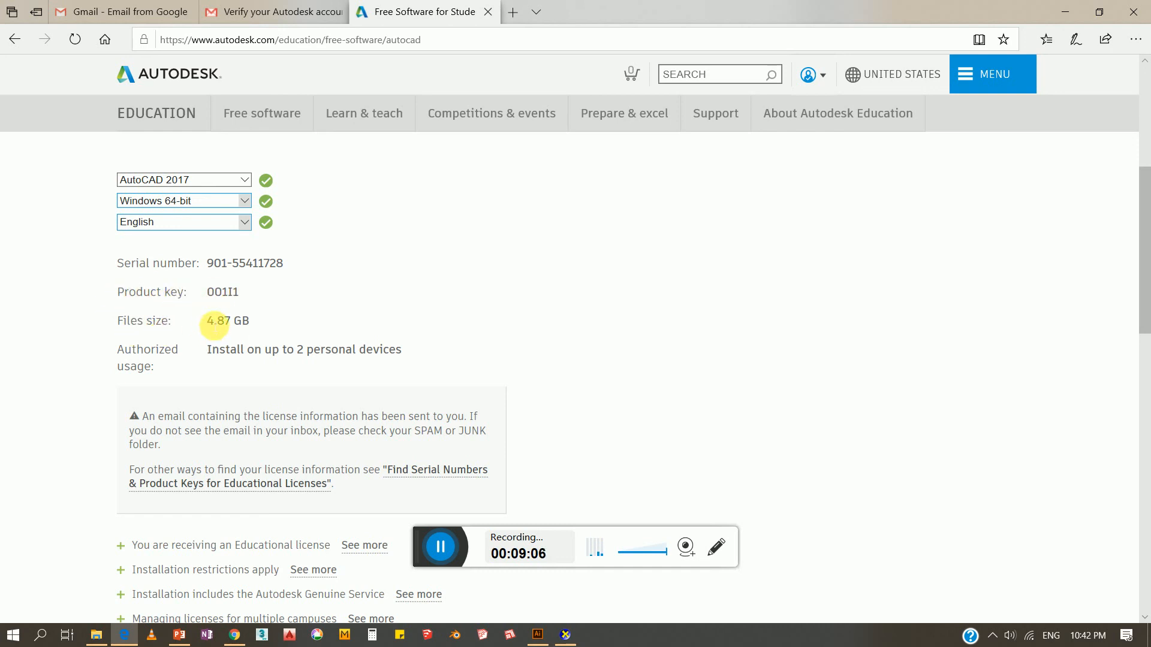
Note the 4.87 GB size, then download AutoCAD 2017, allowing Autodesk Download Manager to open
{"action": "left_click_drag", "start_coordinate": [206, 322], "coordinate": [267, 328]}
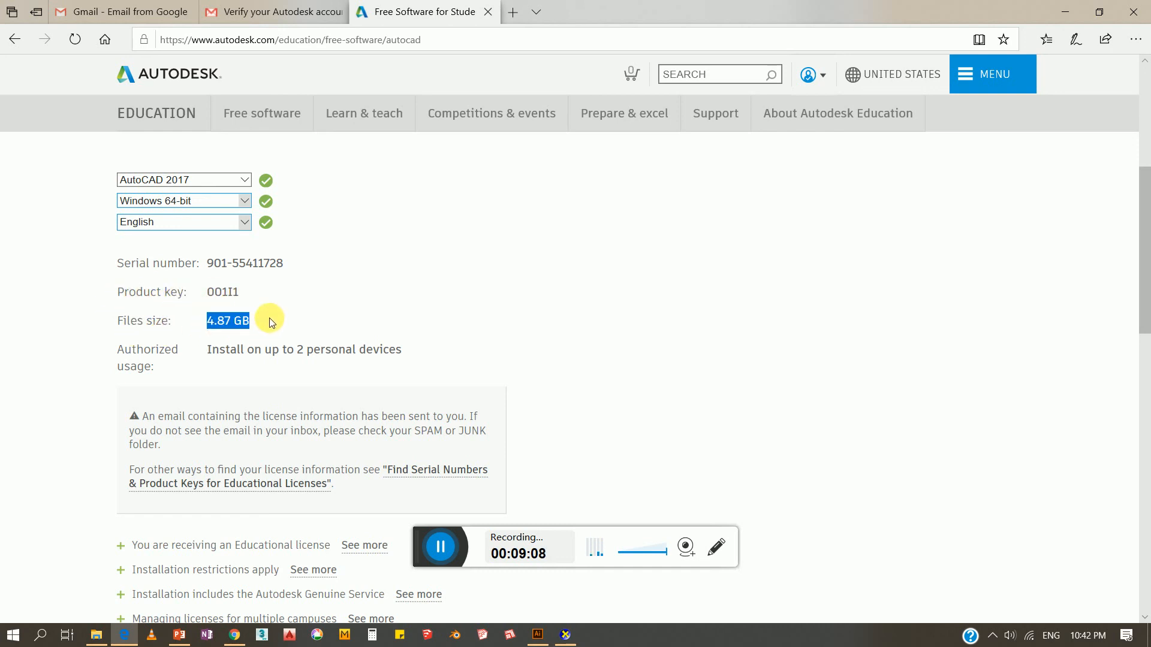
{"action": "left_click", "coordinate": [270, 320]}
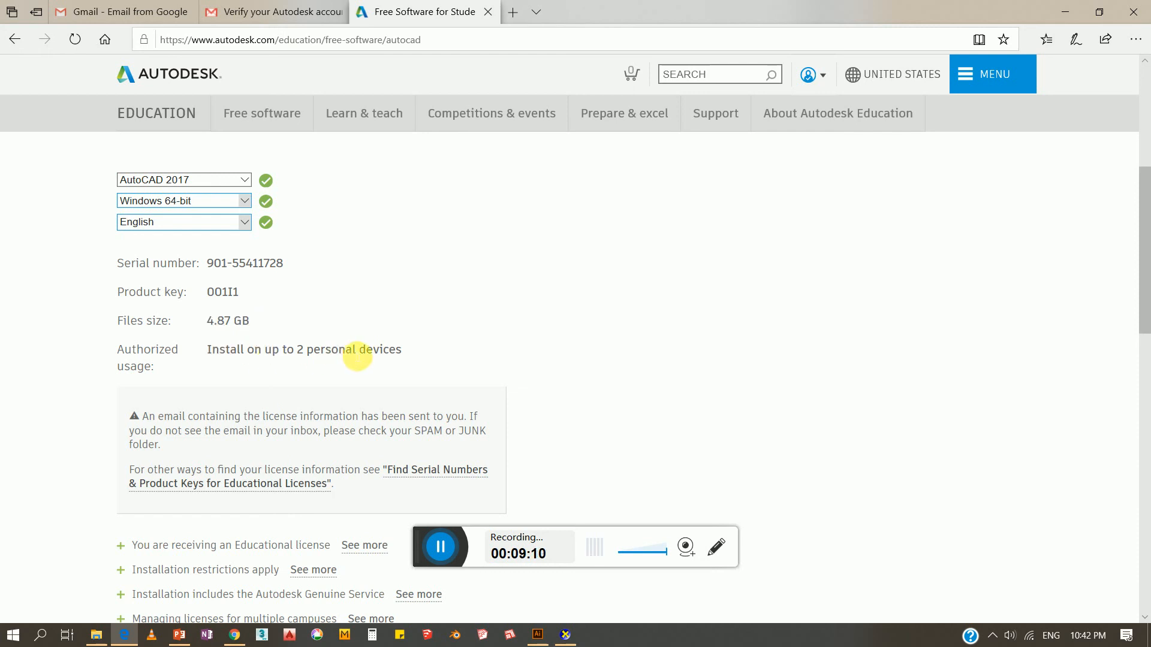
{"action": "scroll", "coordinate": [353, 353], "scroll_direction": "down", "scroll_amount": 4}
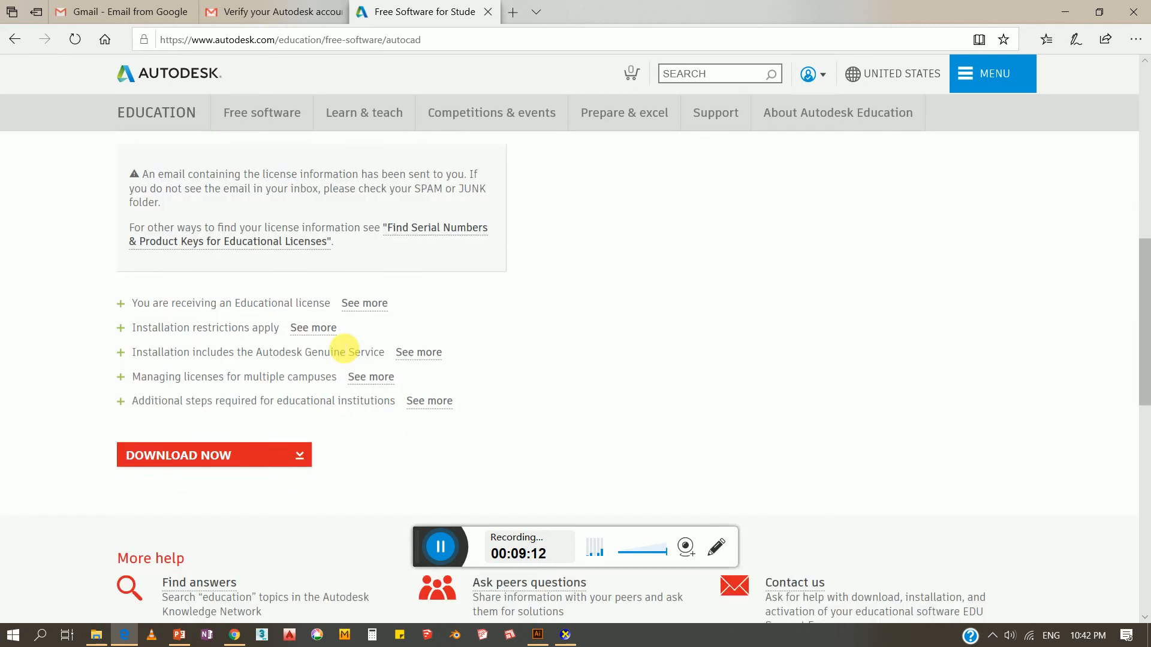
{"action": "left_click", "coordinate": [264, 448]}
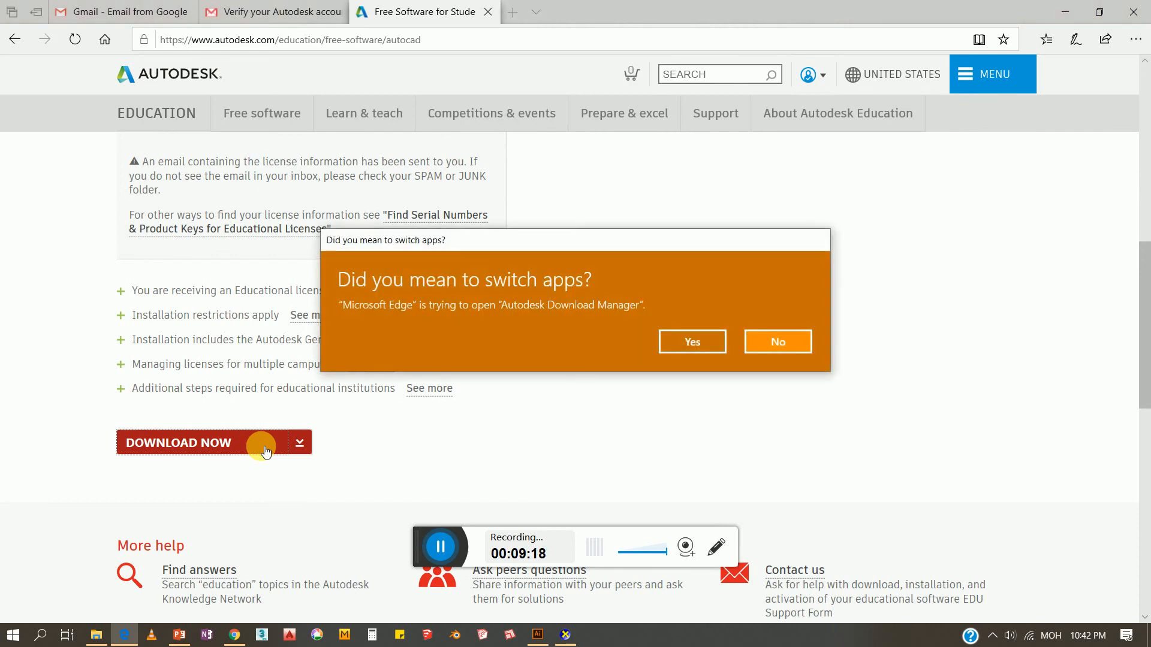
{"action": "left_click", "coordinate": [701, 344]}
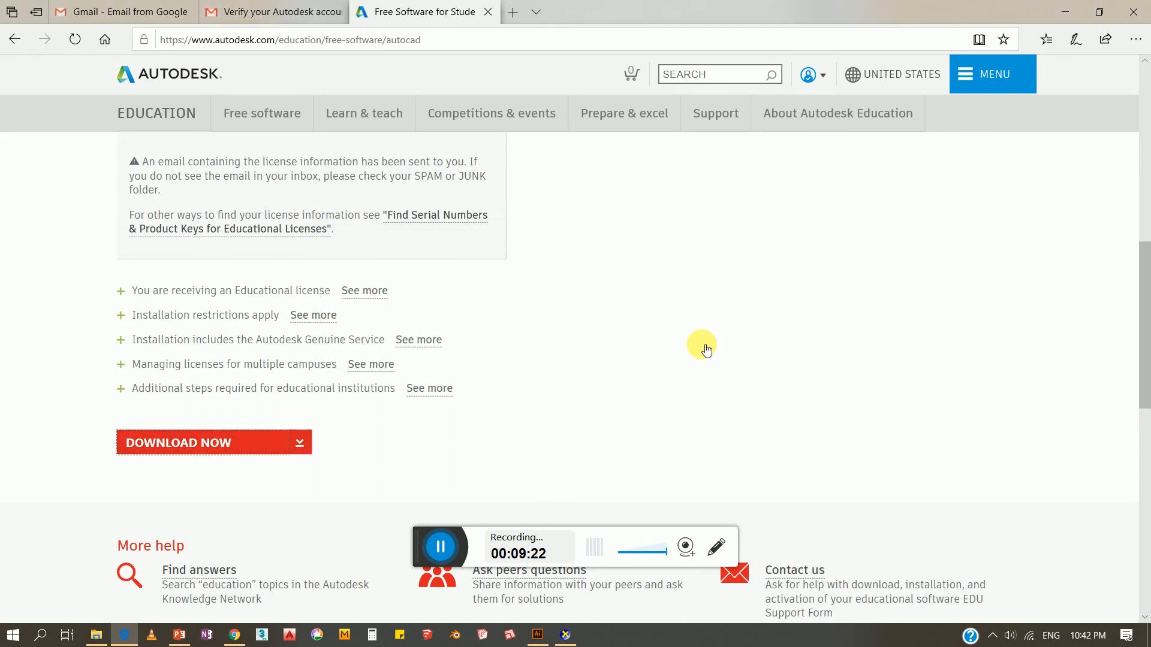